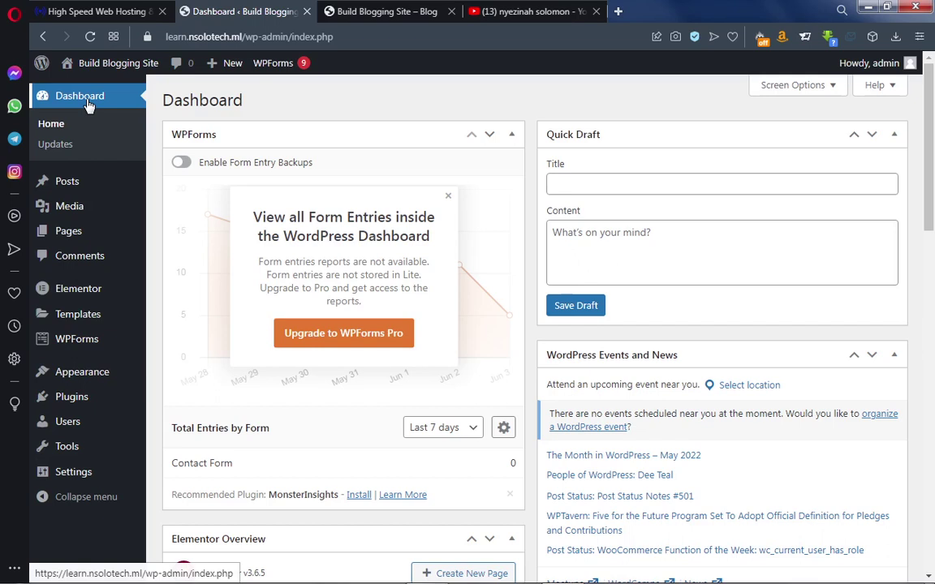
# Find the All-in-One WP Migration plugin by searching new plugins for "all in one", and activate it
pyautogui.moveTo(82, 408)
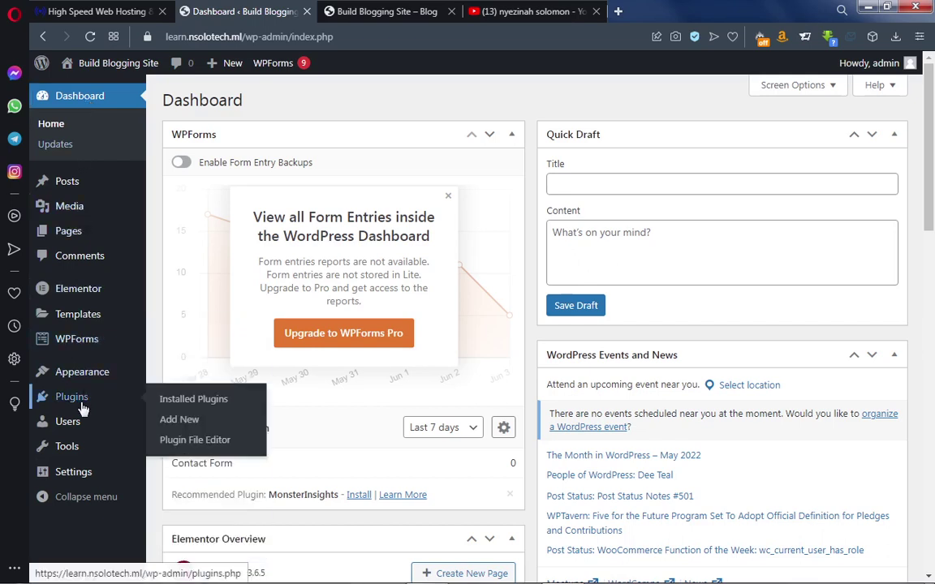
pyautogui.click(183, 429)
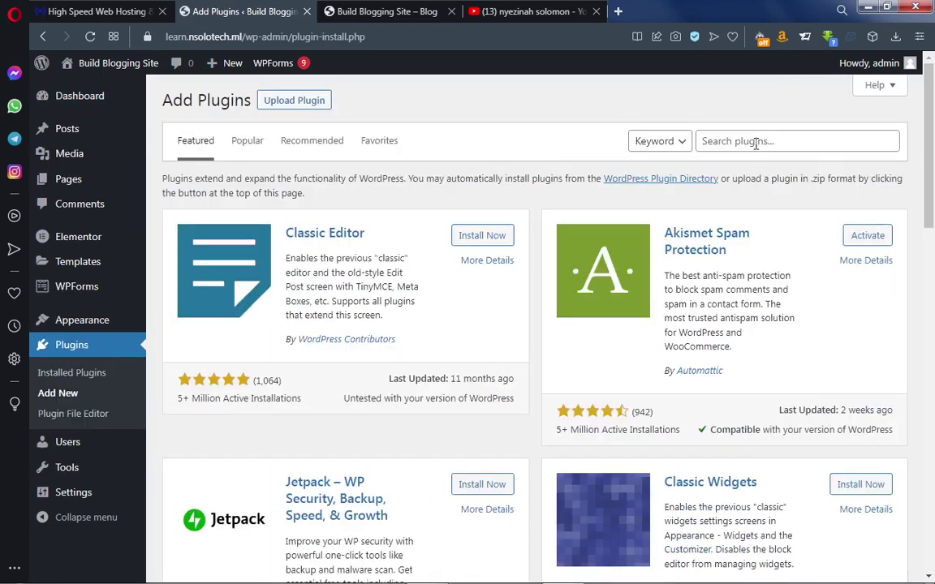
pyautogui.click(756, 142)
pyautogui.write('all i')
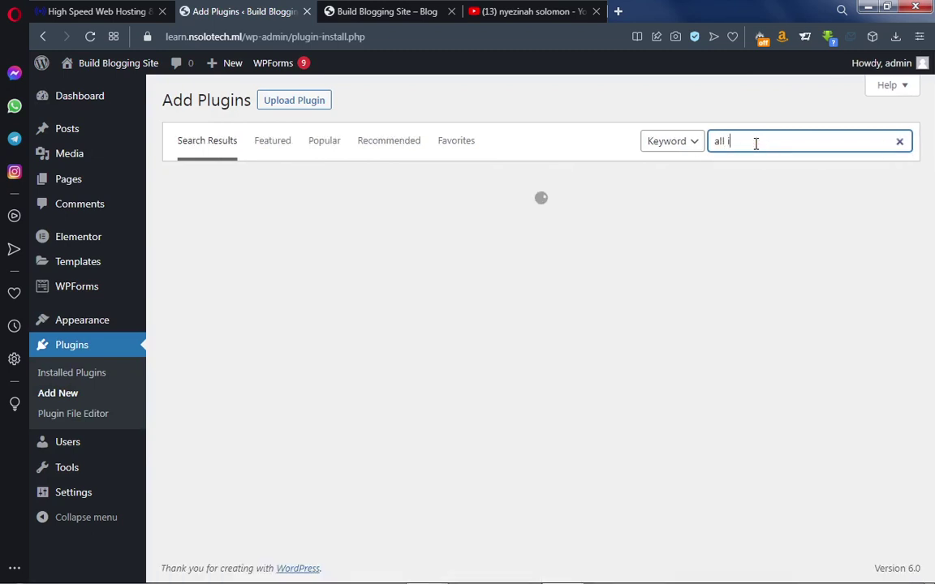
pyautogui.write('n one')
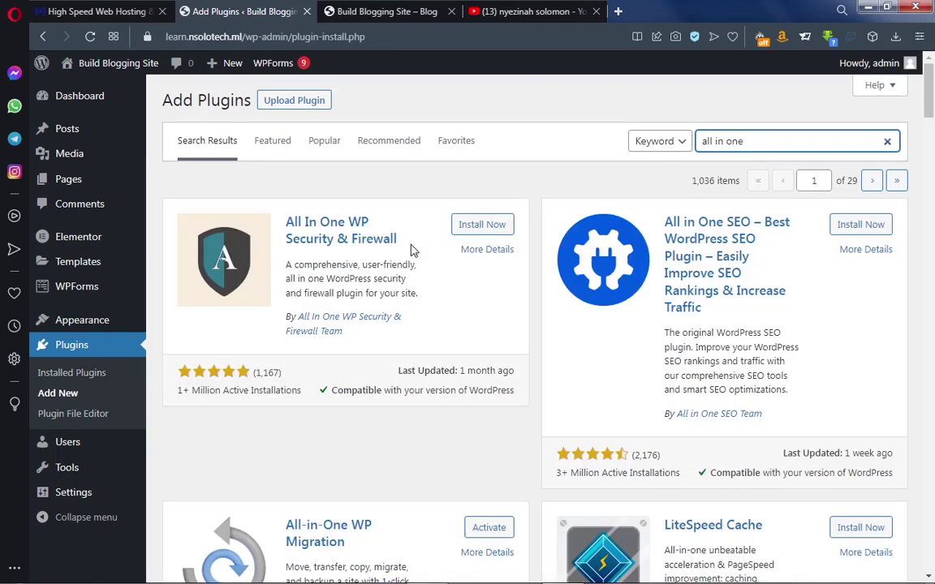
pyautogui.scroll(-3, 410, 255)
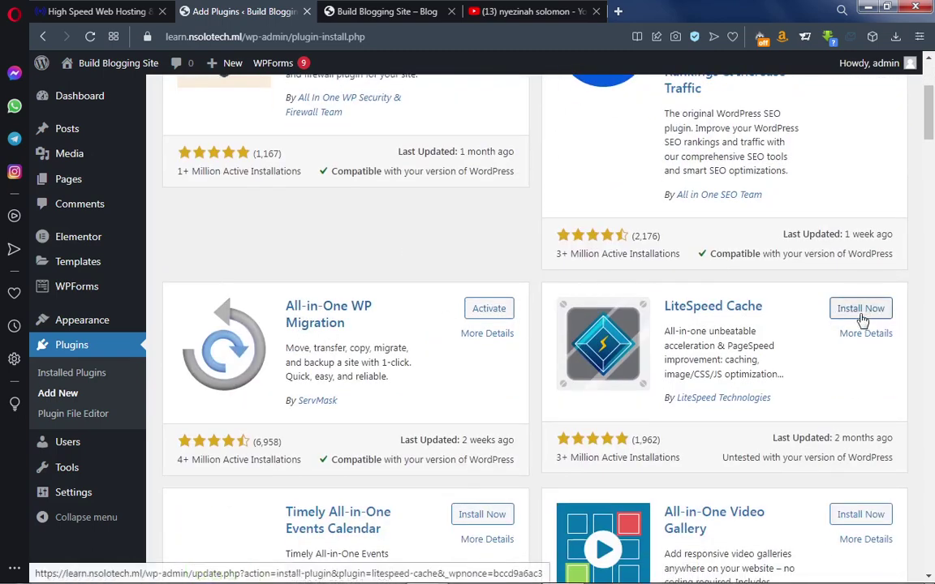
pyautogui.click(486, 314)
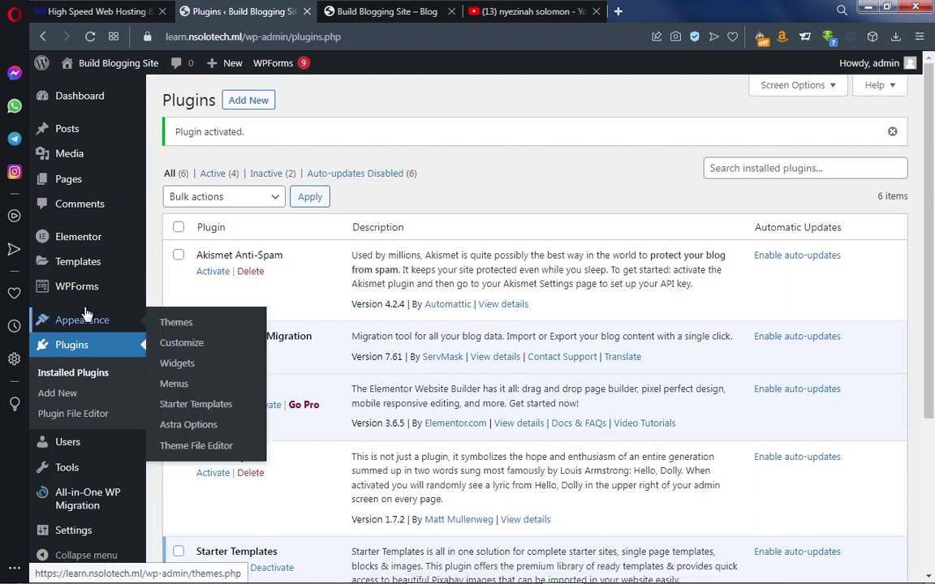
# Export the site to a file with All-in-One WP Migration and download the resulting backup
pyautogui.moveTo(77, 499)
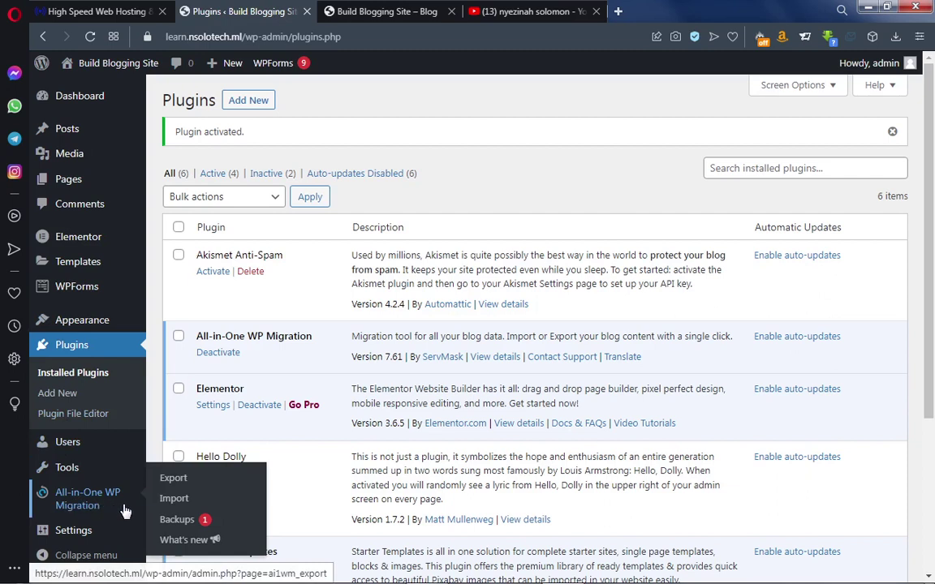
pyautogui.click(174, 479)
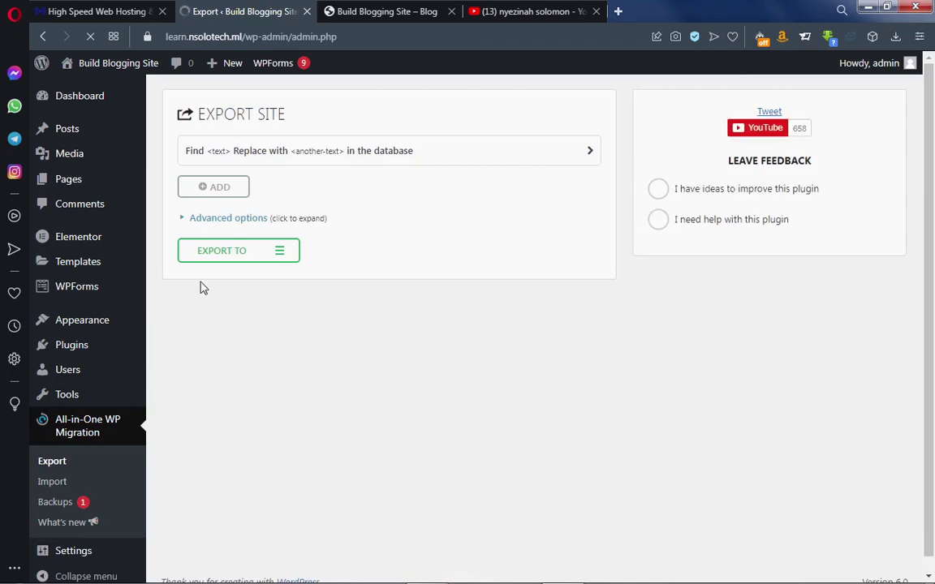
pyautogui.click(272, 256)
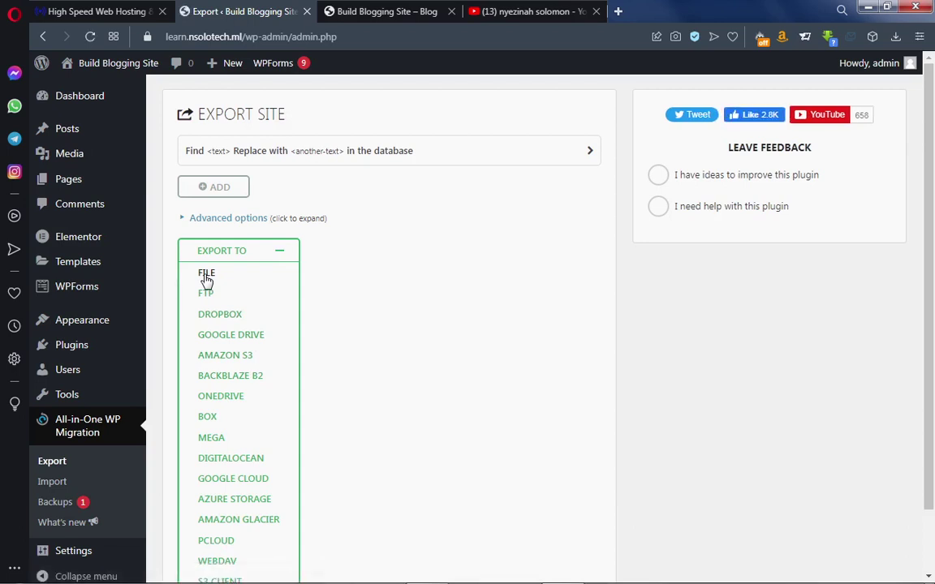
pyautogui.click(206, 276)
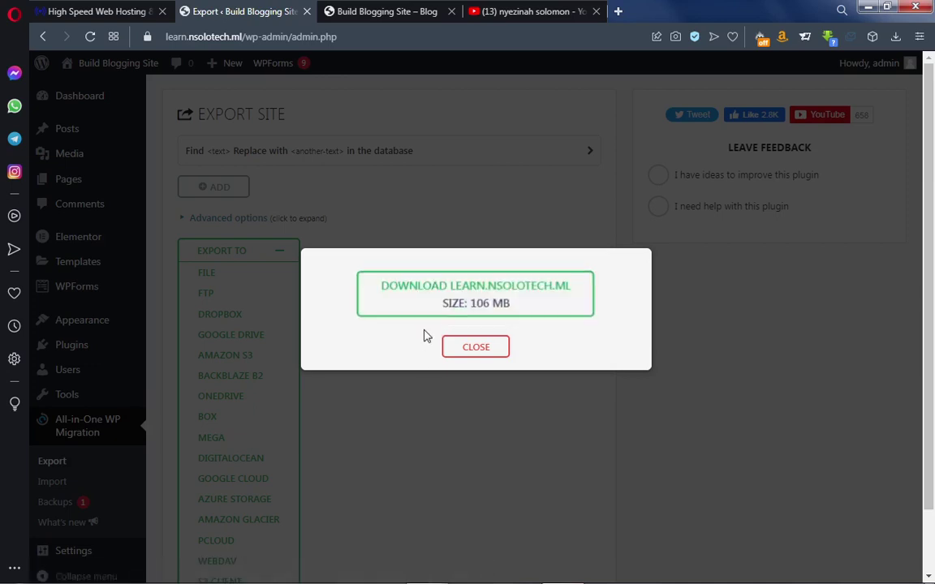
pyautogui.click(506, 308)
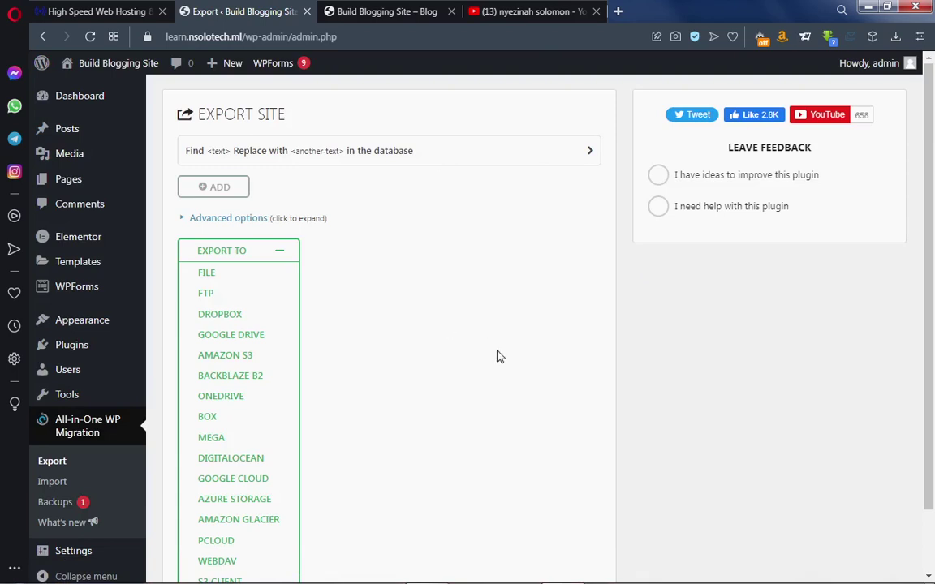
# Check the downloaded .wpress backup file on the desktop, and return to the Opera browser
pyautogui.moveTo(907, 576)
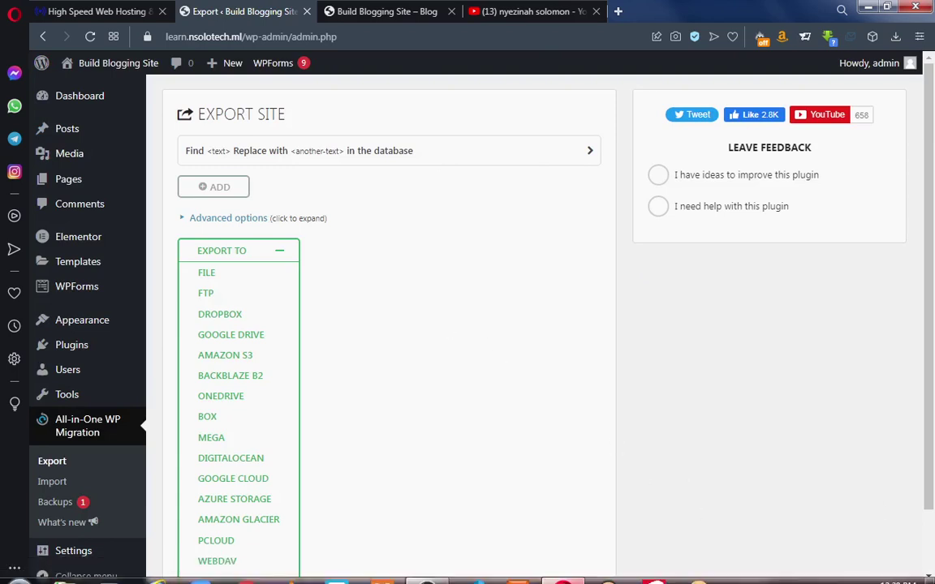
pyautogui.click(933, 581)
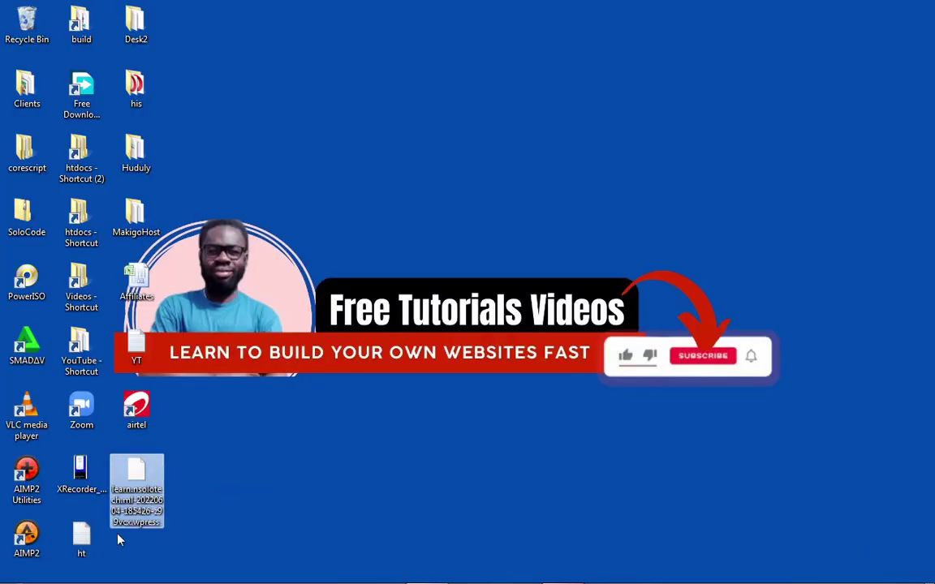
pyautogui.moveTo(138, 485)
pyautogui.mouseDown()
pyautogui.moveTo(217, 501)
pyautogui.moveTo(150, 495)
pyautogui.moveTo(138, 481)
pyautogui.mouseUp()
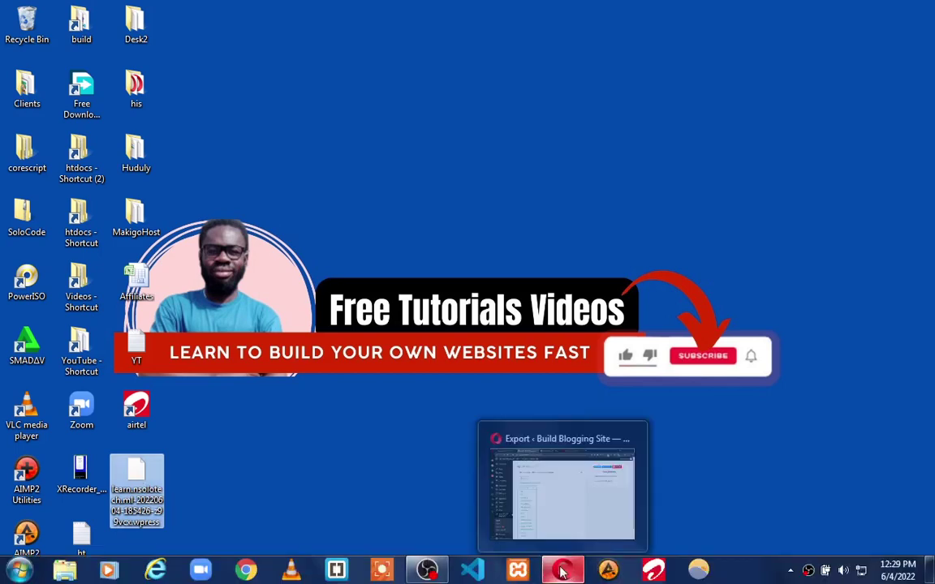
pyautogui.click(563, 572)
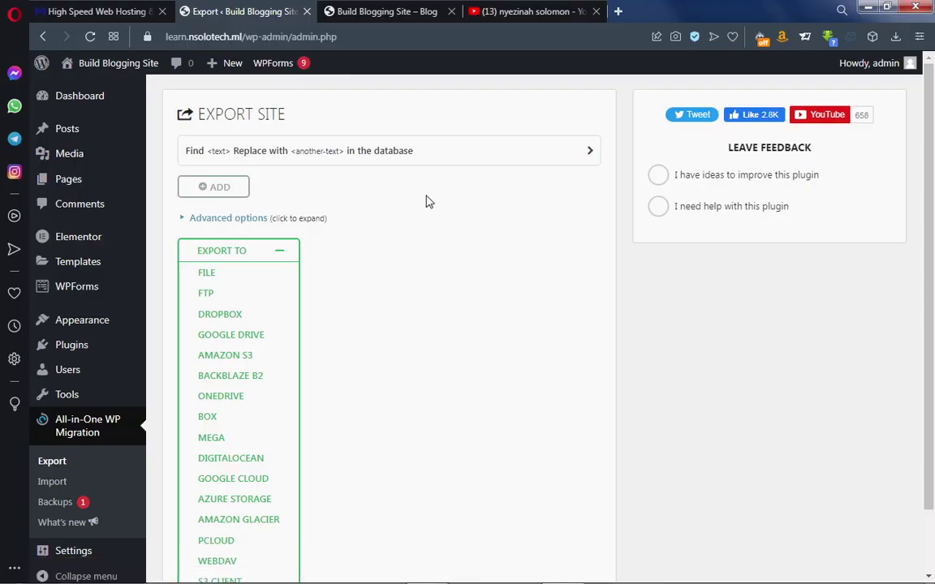
# Reload the live Build Blogging Site home page and look through it from header to footer
pyautogui.click(341, 10)
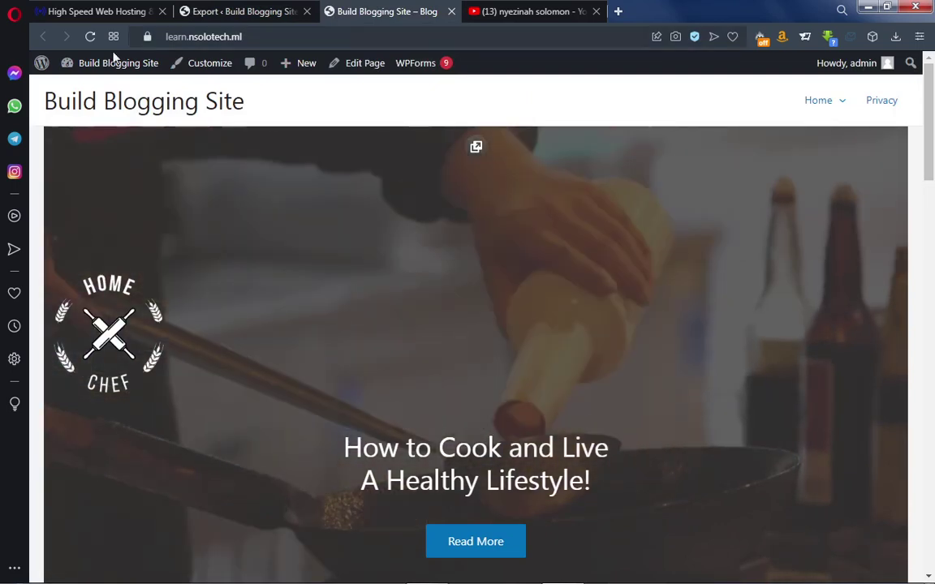
pyautogui.click(92, 41)
pyautogui.scroll(-20, 232, 146)
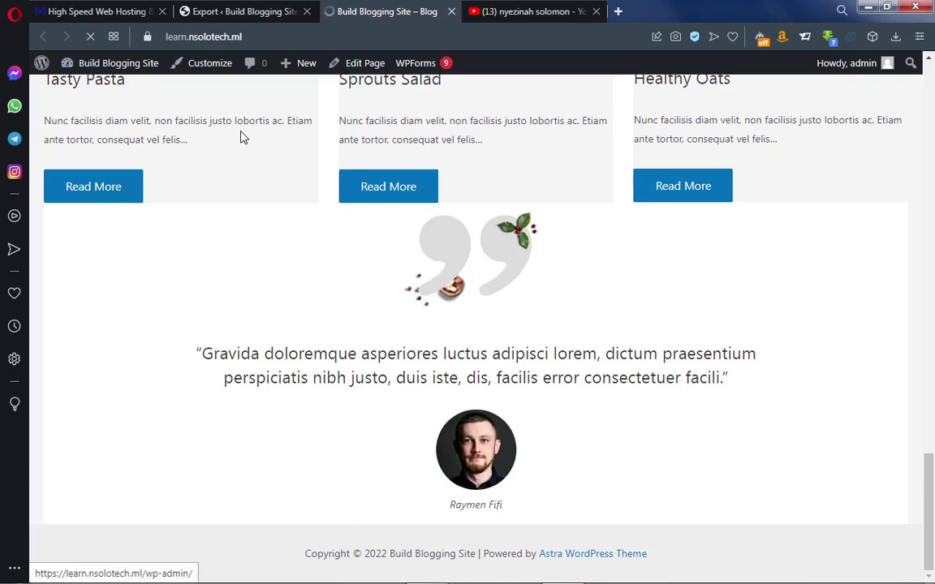
pyautogui.scroll(15, 227, 146)
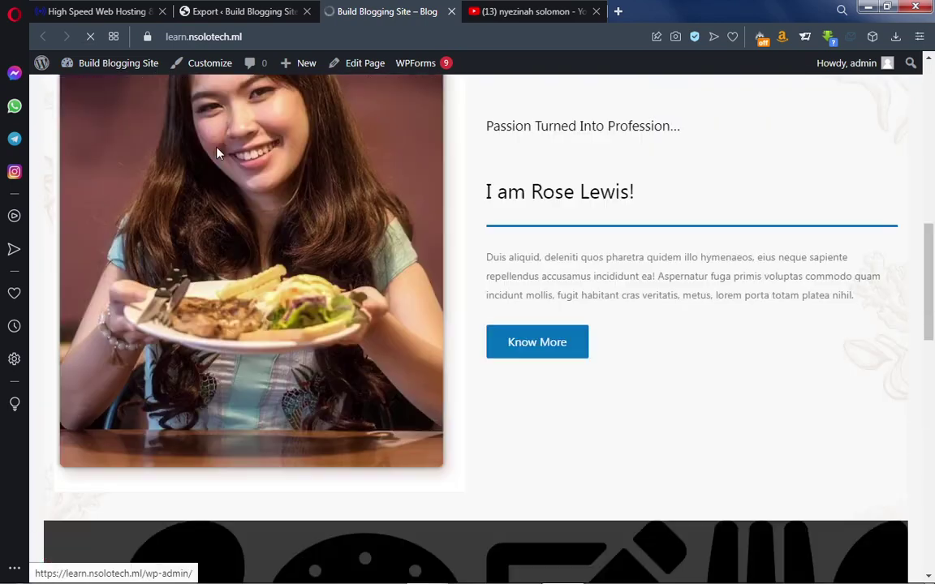
pyautogui.scroll(5, 219, 153)
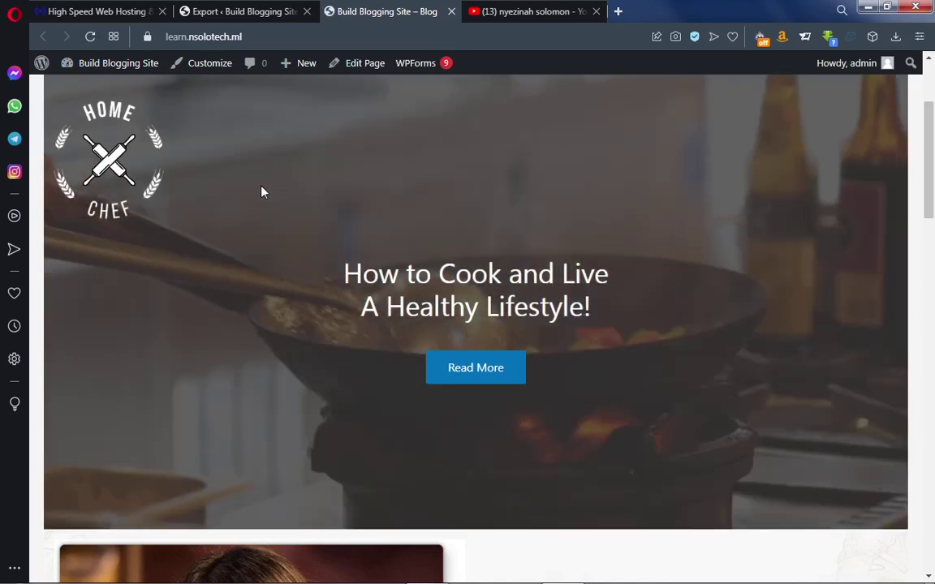
pyautogui.scroll(2, 257, 185)
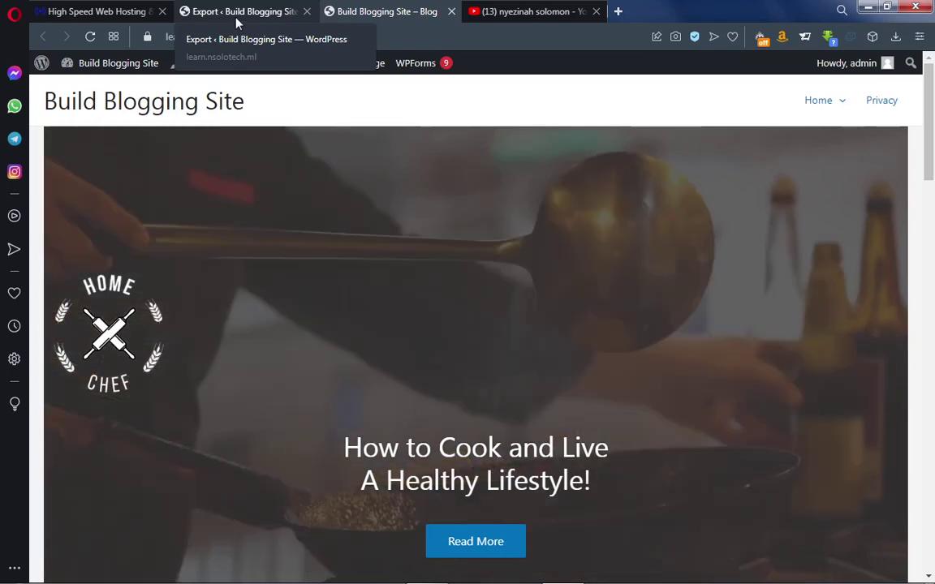
# Open the nsolotech.ml hosting service in the MakigoHost client area and log in to its cPanel
pyautogui.click(100, 12)
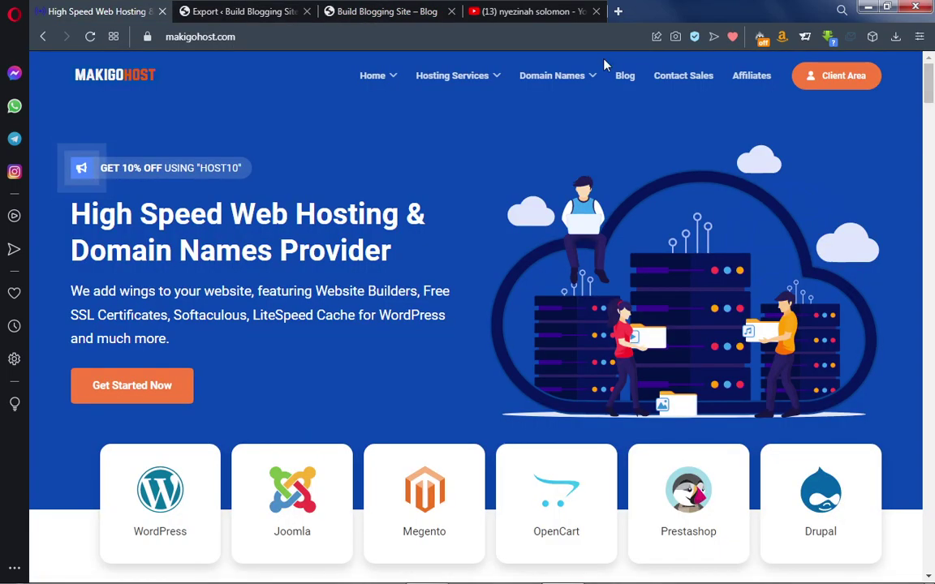
pyautogui.click(838, 80)
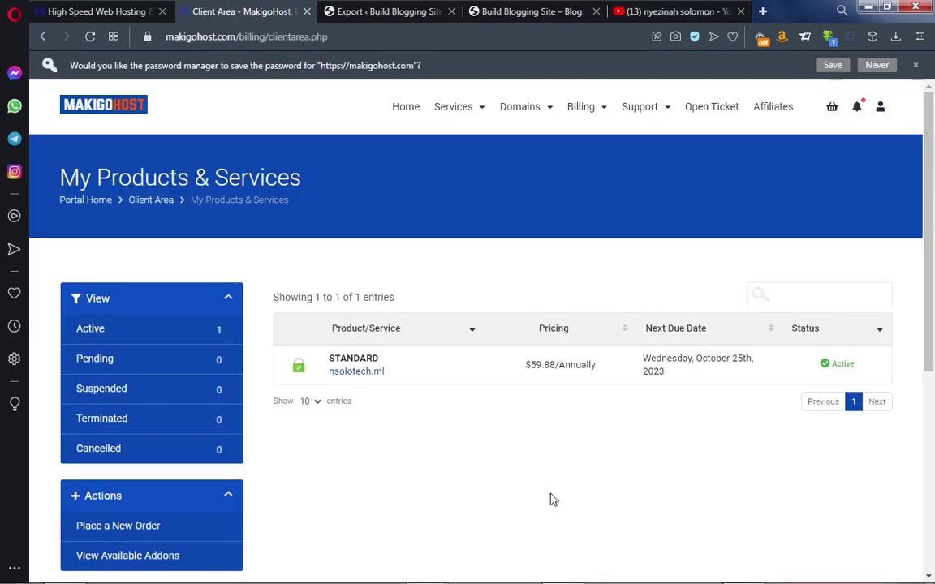
pyautogui.click(374, 365)
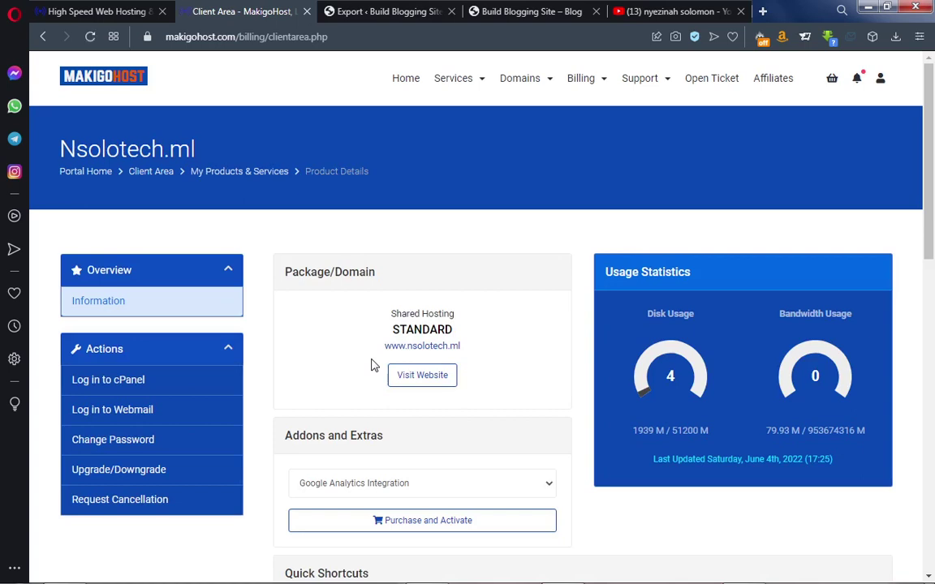
pyautogui.click(144, 389)
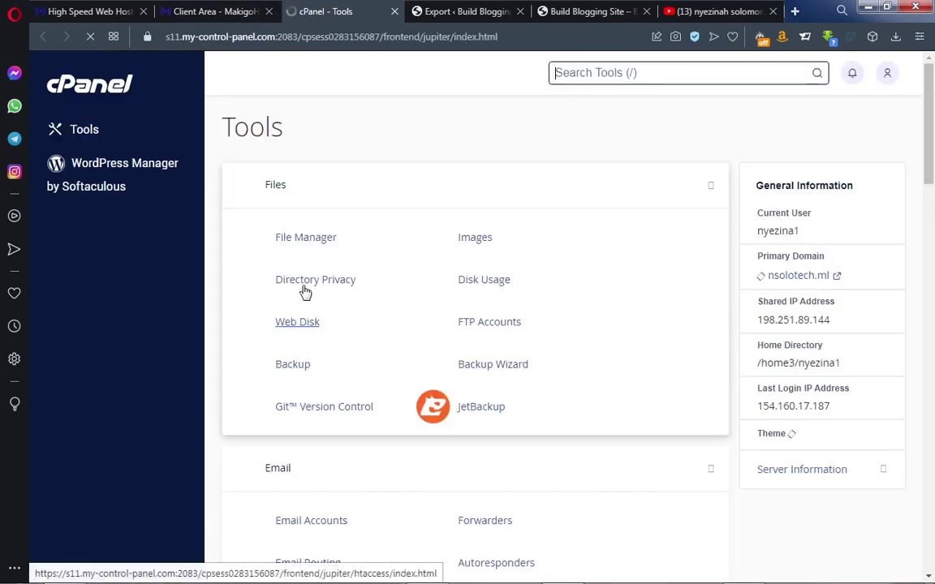
# Open WordPress Manager by Softaculous and locate the learn.nsolotech.ml installation, checking its address against the exported site
pyautogui.scroll(-4, 348, 321)
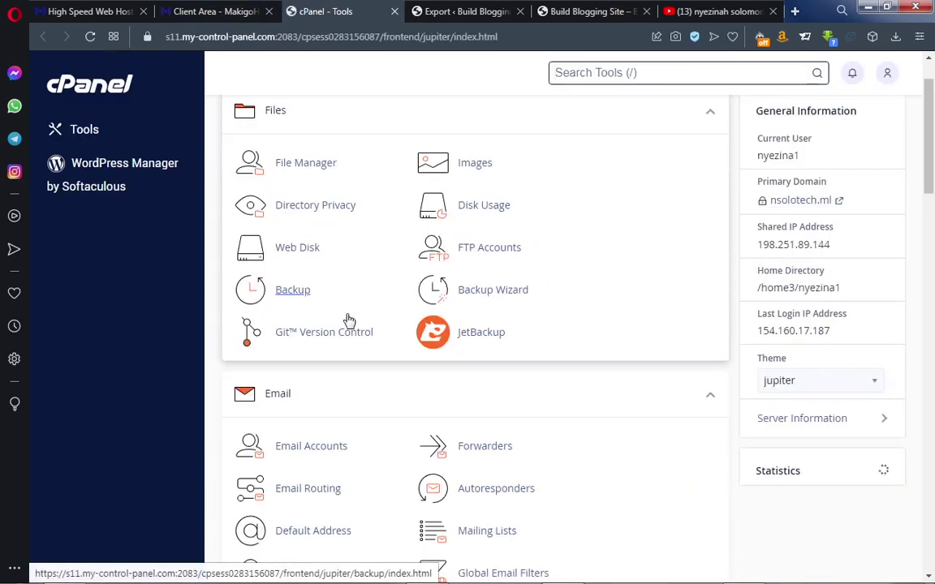
pyautogui.scroll(-4, 348, 322)
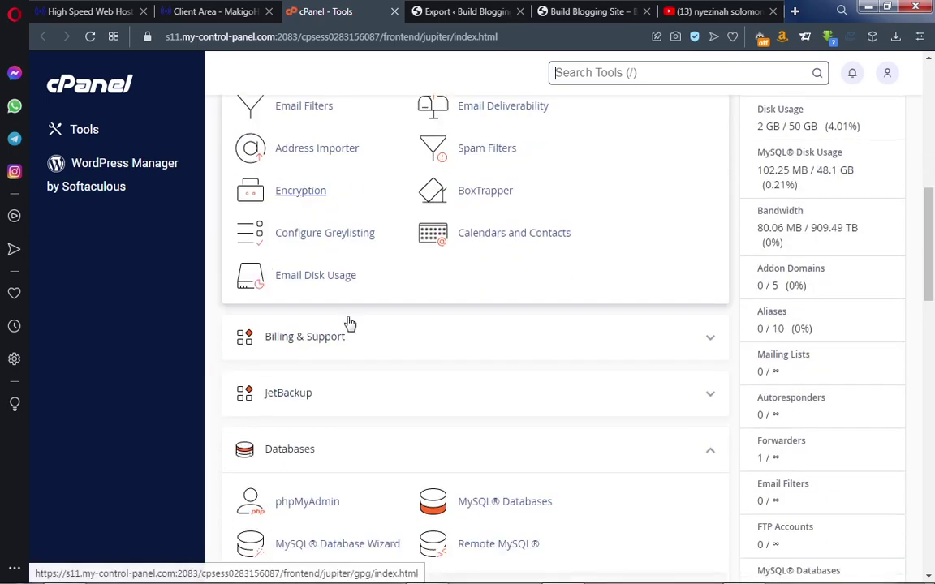
pyautogui.click(123, 165)
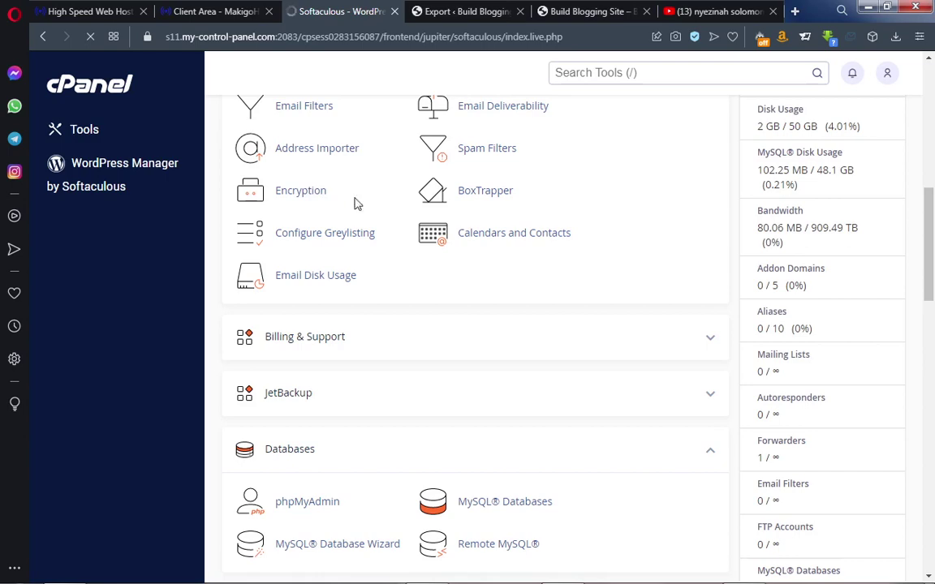
pyautogui.scroll(-5, 386, 247)
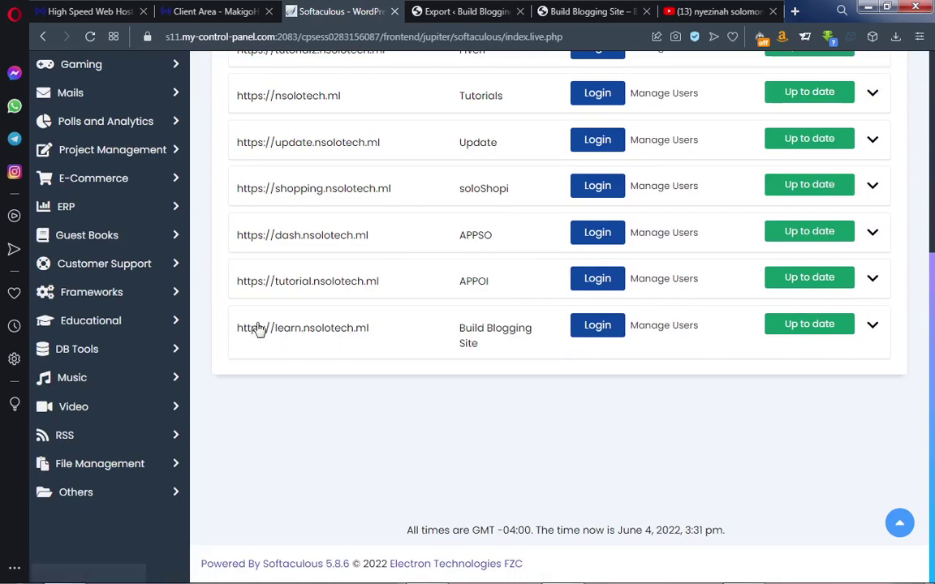
pyautogui.click(466, 11)
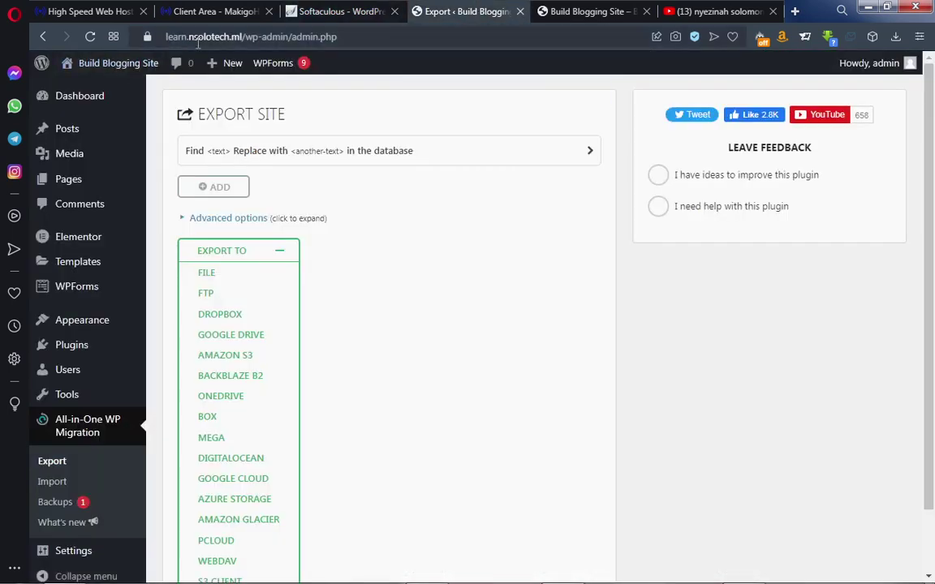
pyautogui.click(339, 11)
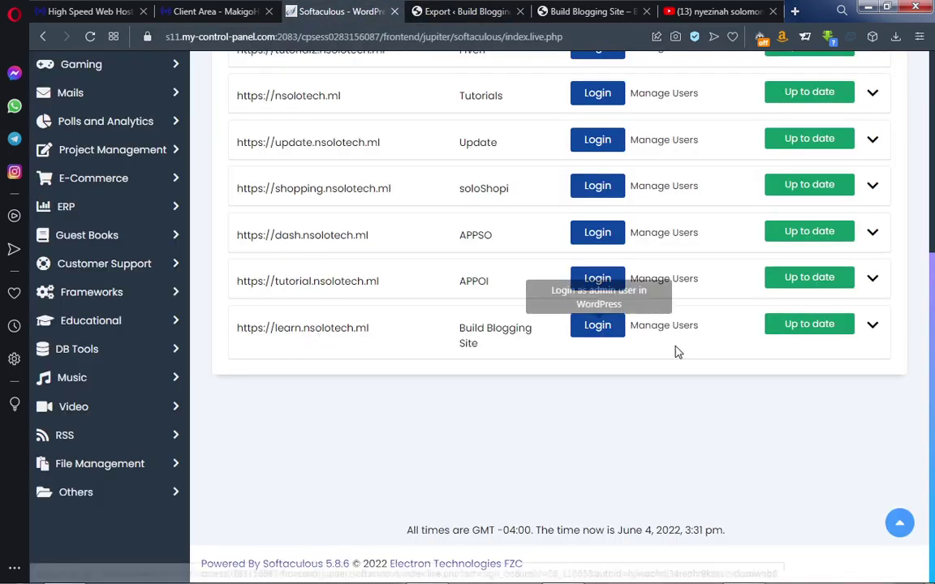
# Uninstall the learn.nsolotech.ml WordPress installation, removing its directory, database and database user, and confirm the removal
pyautogui.click(873, 327)
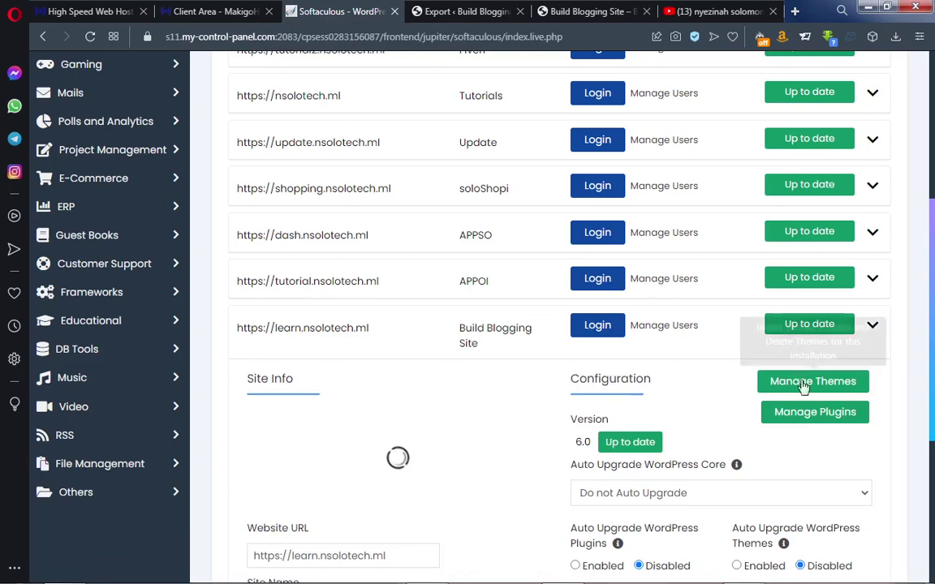
pyautogui.scroll(-4, 634, 432)
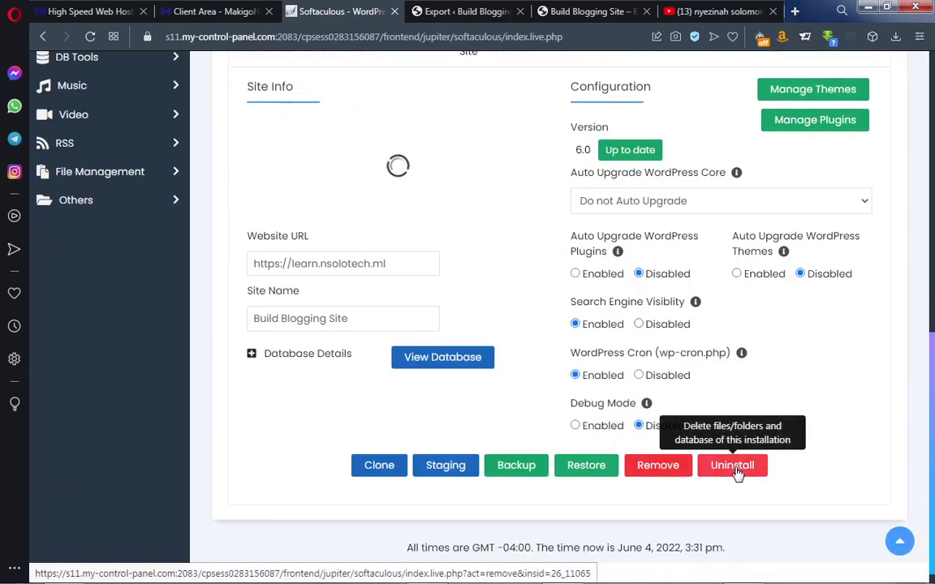
pyautogui.click(734, 467)
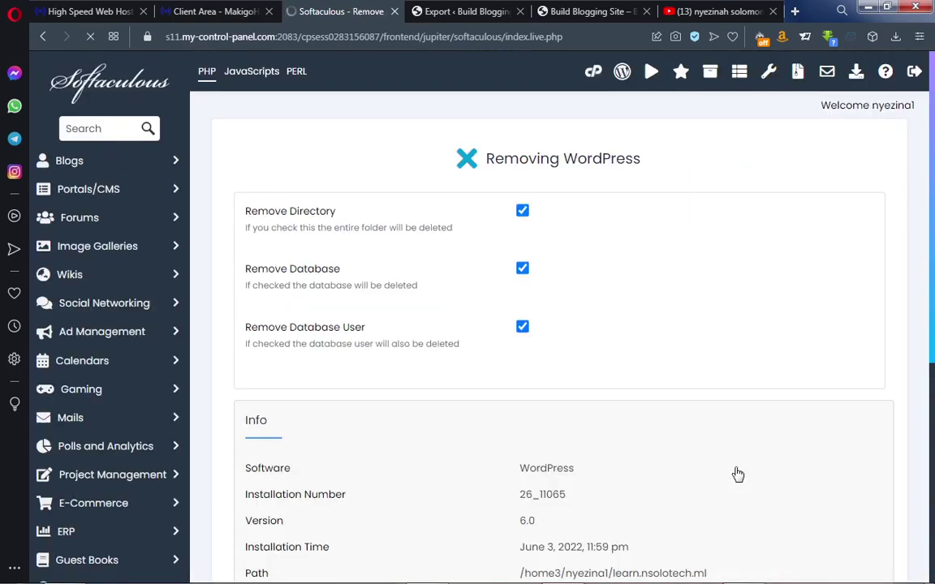
pyautogui.scroll(-3, 472, 328)
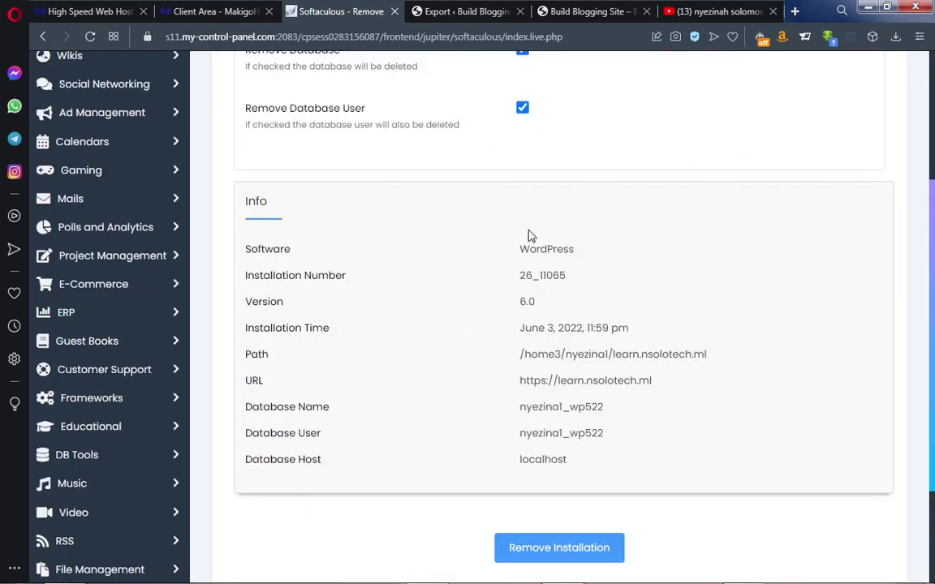
pyautogui.scroll(-3, 528, 236)
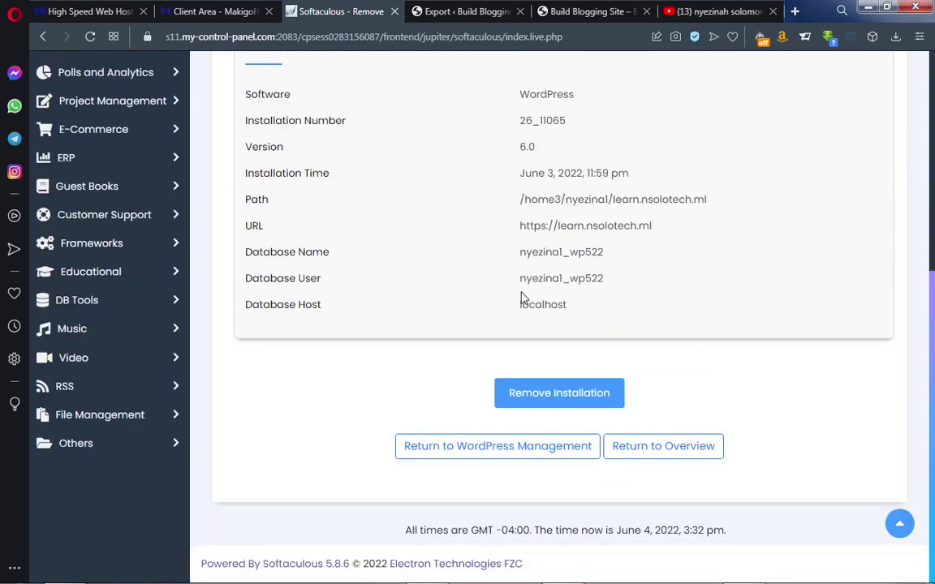
pyautogui.click(548, 402)
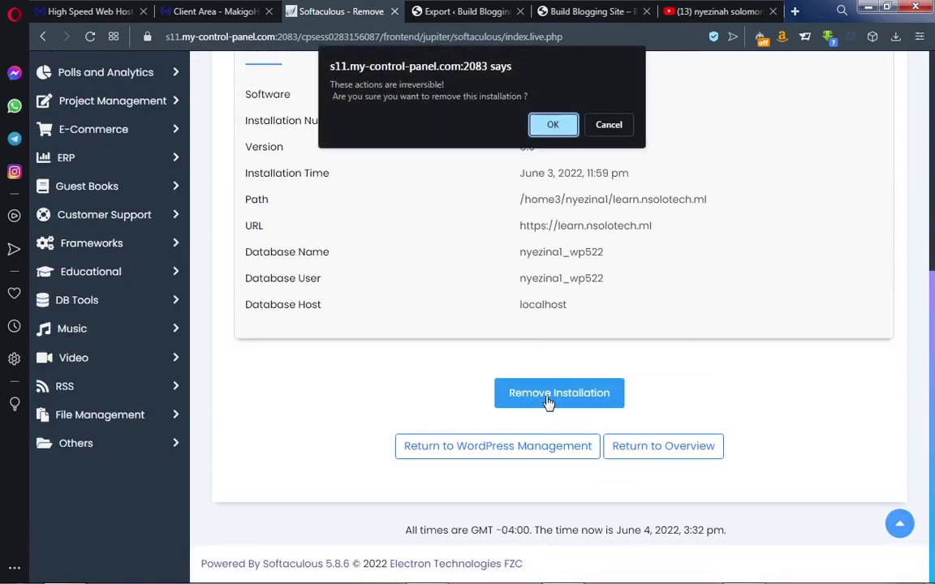
pyautogui.click(551, 133)
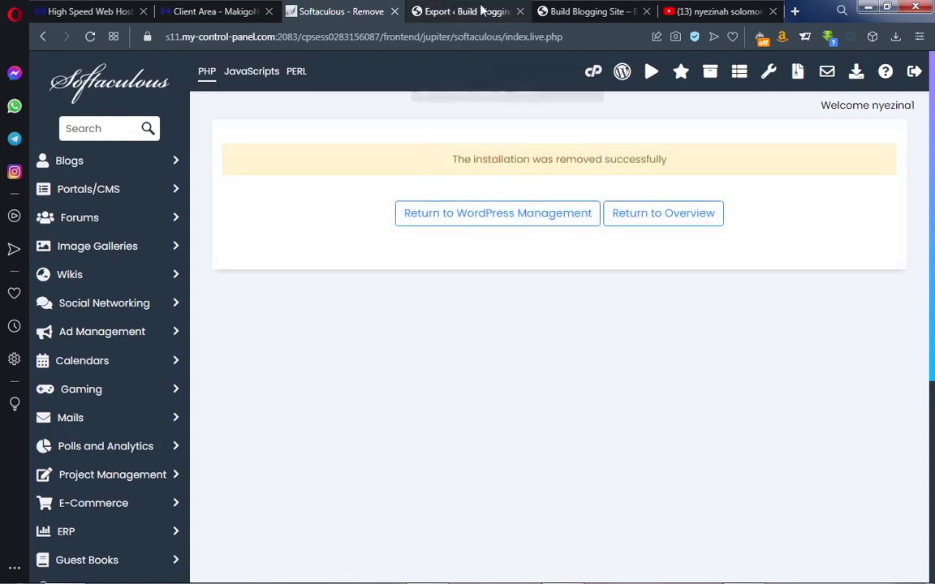
# Reload the live learn.nsolotech.ml home page to check the removal, and return to Softaculous
pyautogui.click(594, 14)
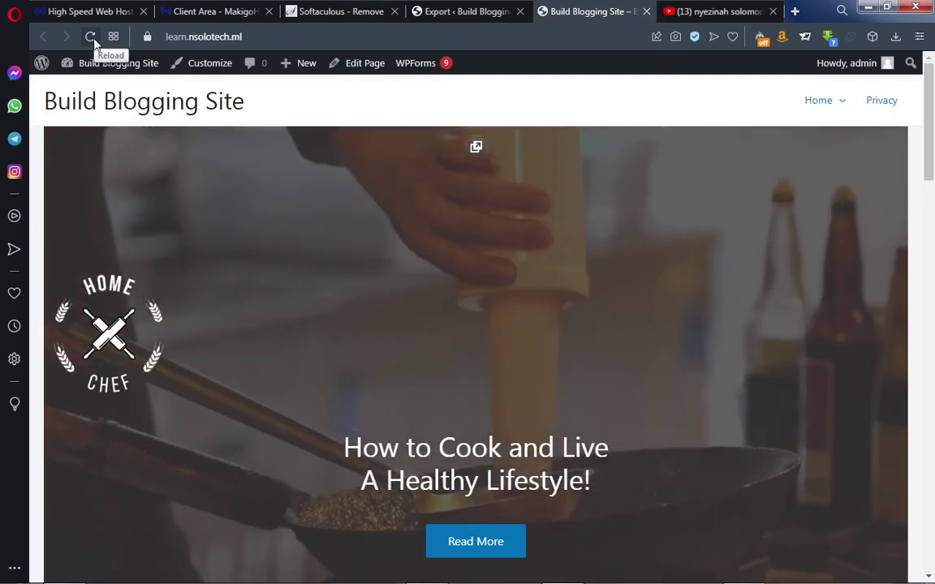
pyautogui.click(90, 37)
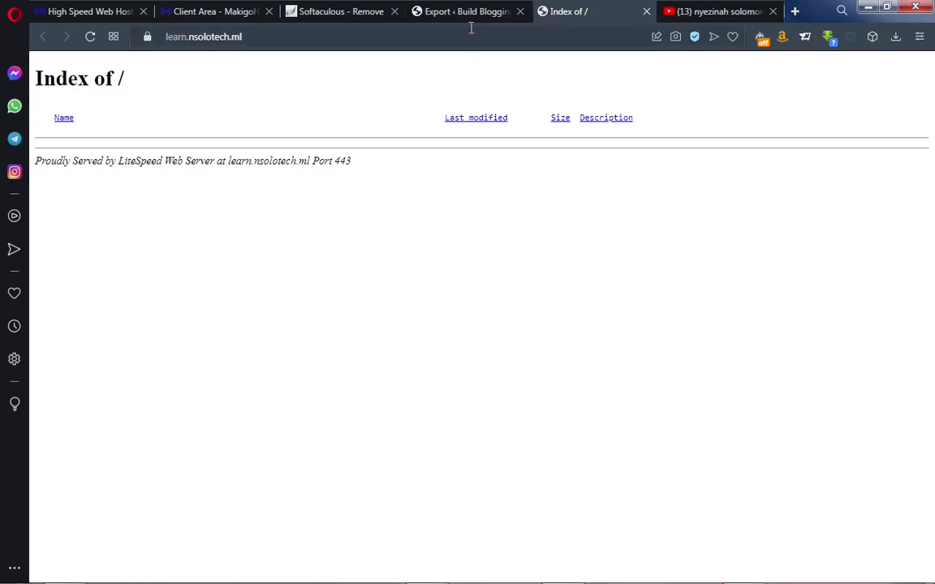
pyautogui.click(338, 13)
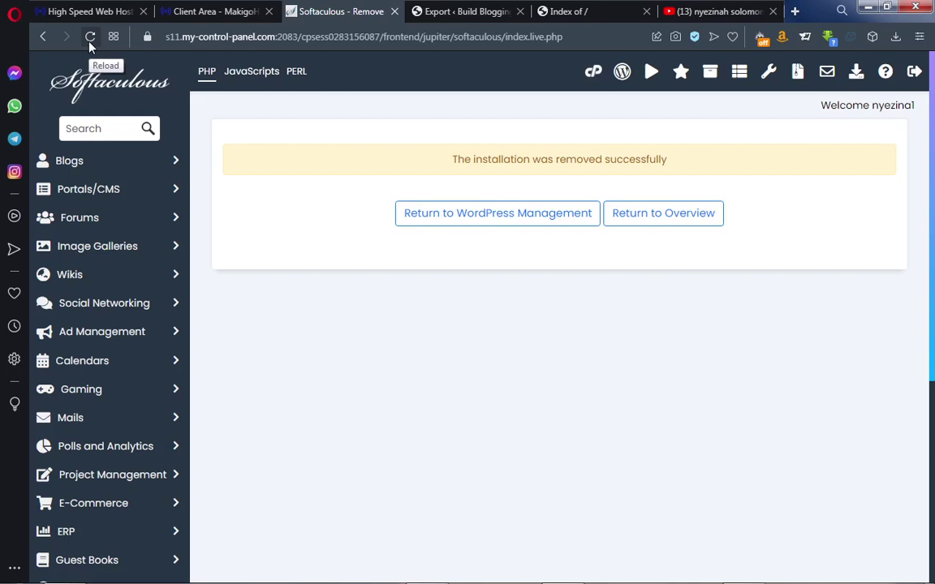
# Open the WordPress script page among the blog applications and check its list of current installations
pyautogui.click(91, 166)
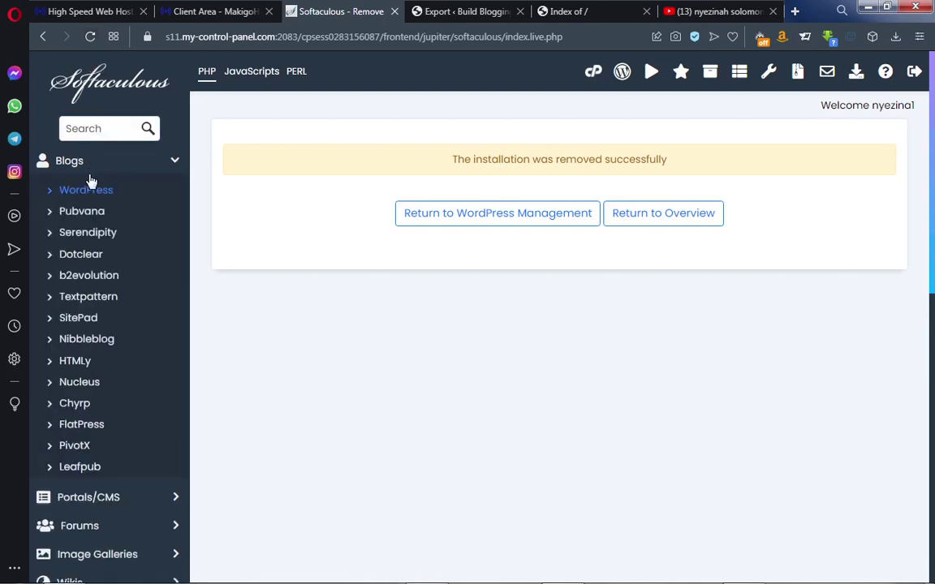
pyautogui.click(87, 200)
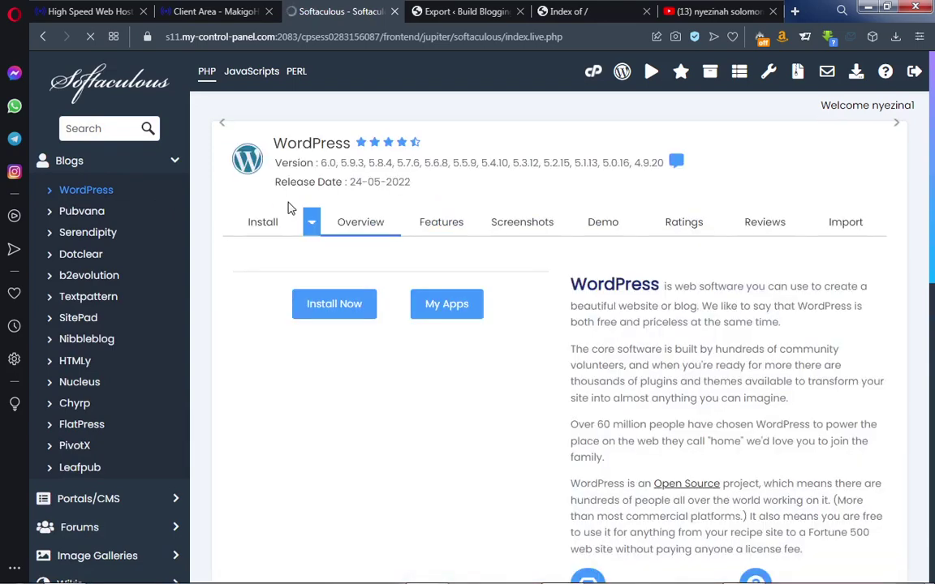
pyautogui.scroll(-1, 330, 318)
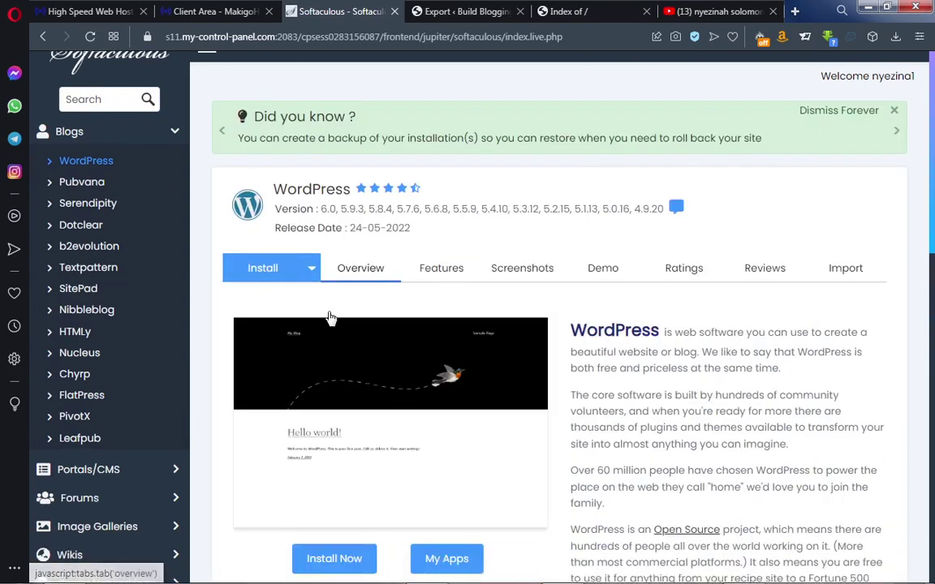
pyautogui.scroll(-10, 331, 317)
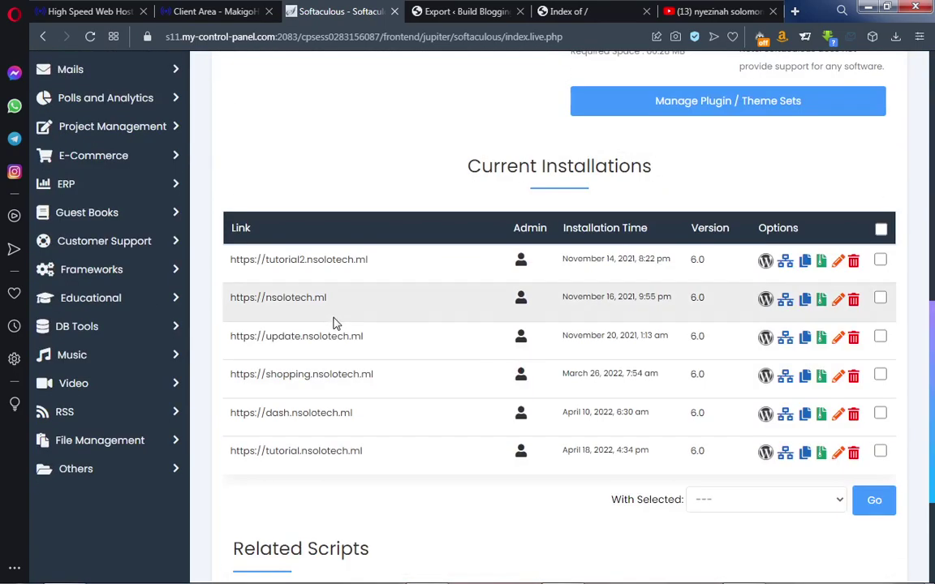
pyautogui.scroll(10, 332, 323)
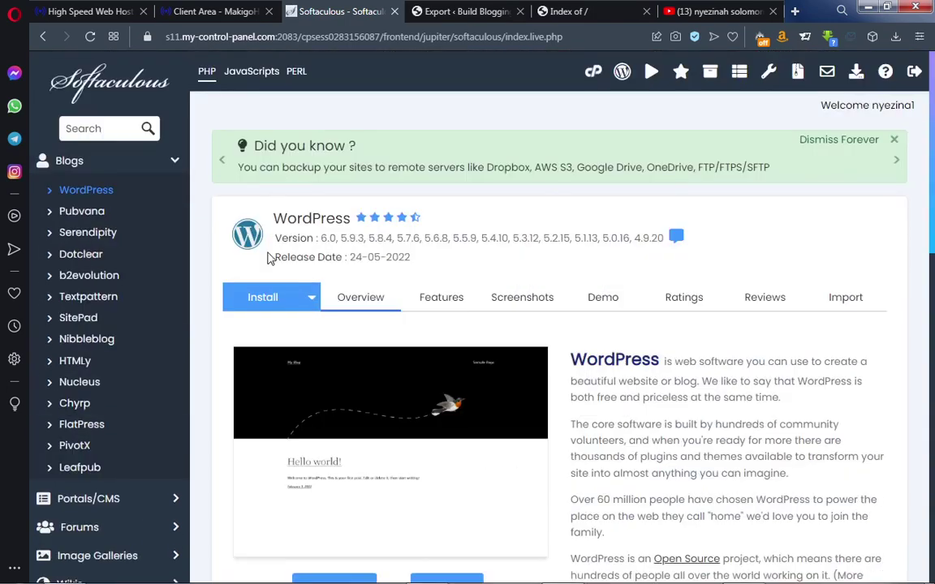
# Start a new WordPress installation on the domain learn.nsolotech.ml with the installation directory left empty
pyautogui.click(270, 303)
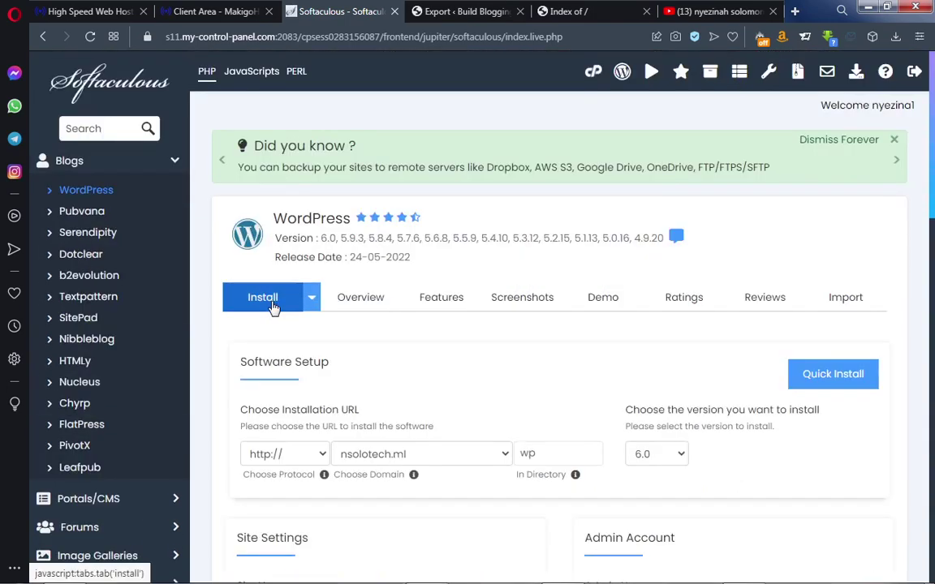
pyautogui.scroll(-2, 345, 379)
pyautogui.click(438, 307)
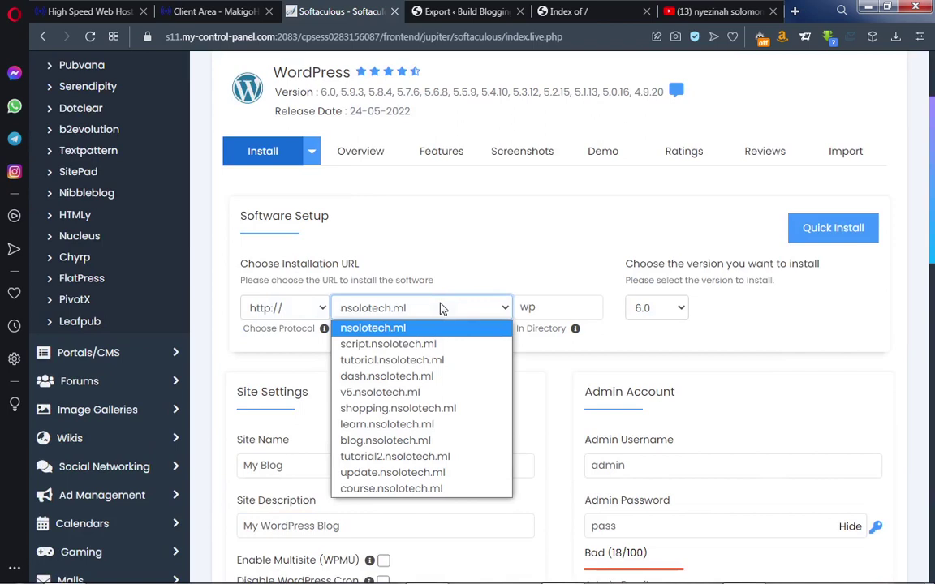
pyautogui.click(400, 425)
pyautogui.moveTo(544, 316); pyautogui.dragTo(516, 313)
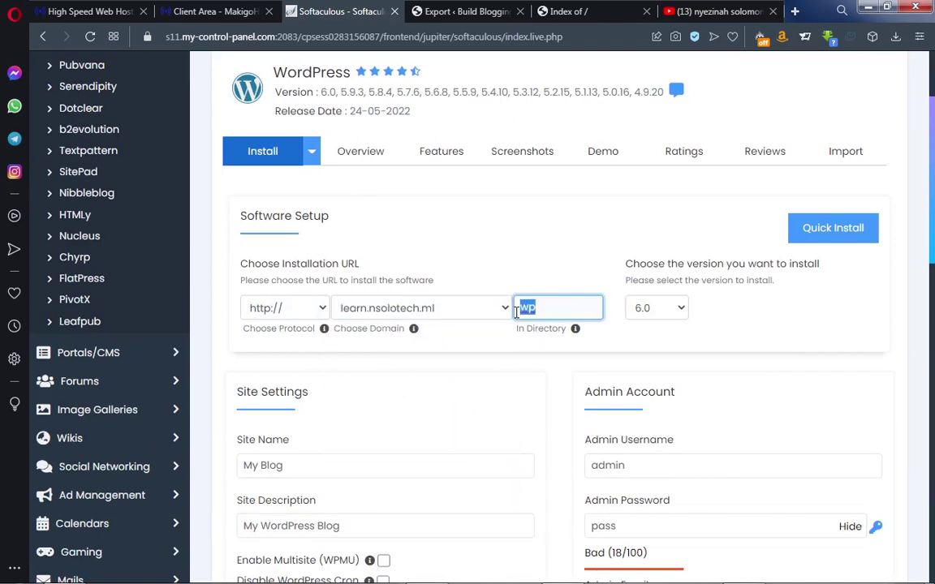
pyautogui.press('BackSpace')
# Install WordPress with the default site, language and theme settings, and open its wp-admin link in a new tab
pyautogui.scroll(-2, 526, 321)
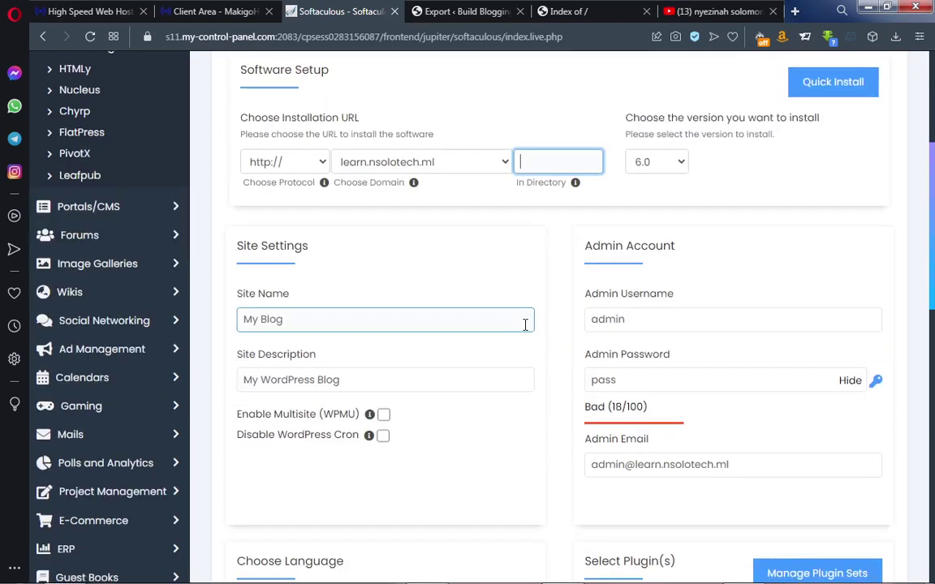
pyautogui.scroll(-8, 456, 362)
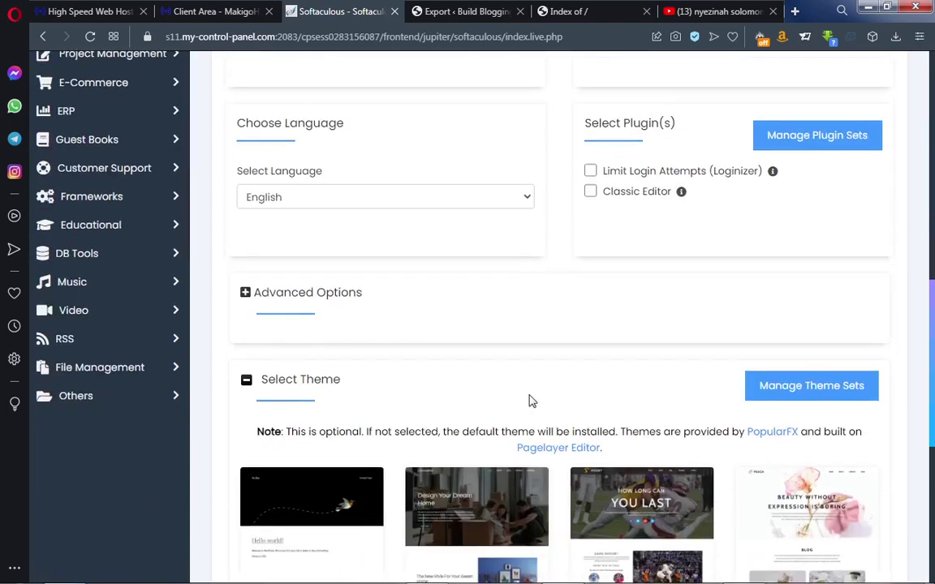
pyautogui.scroll(3, 480, 236)
pyautogui.scroll(-5, 479, 236)
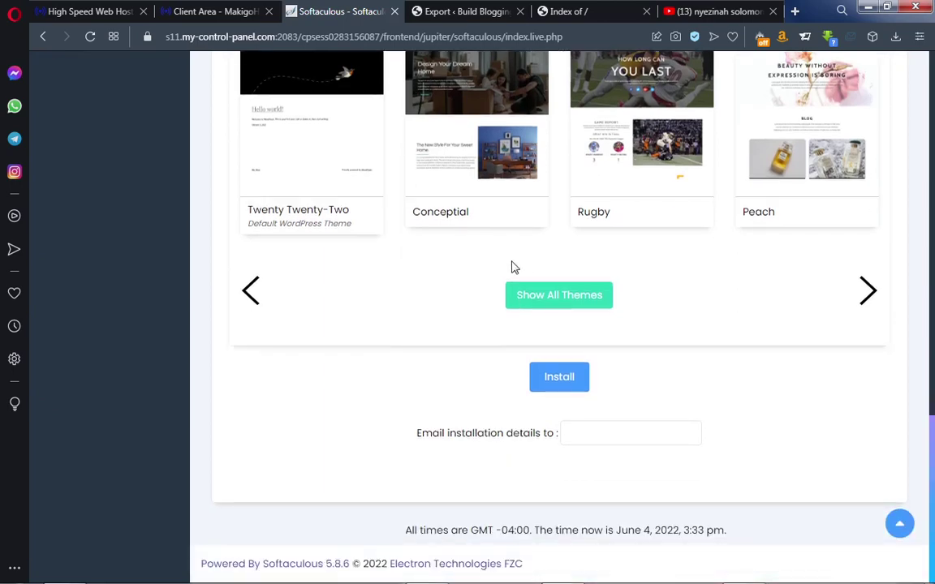
pyautogui.click(560, 386)
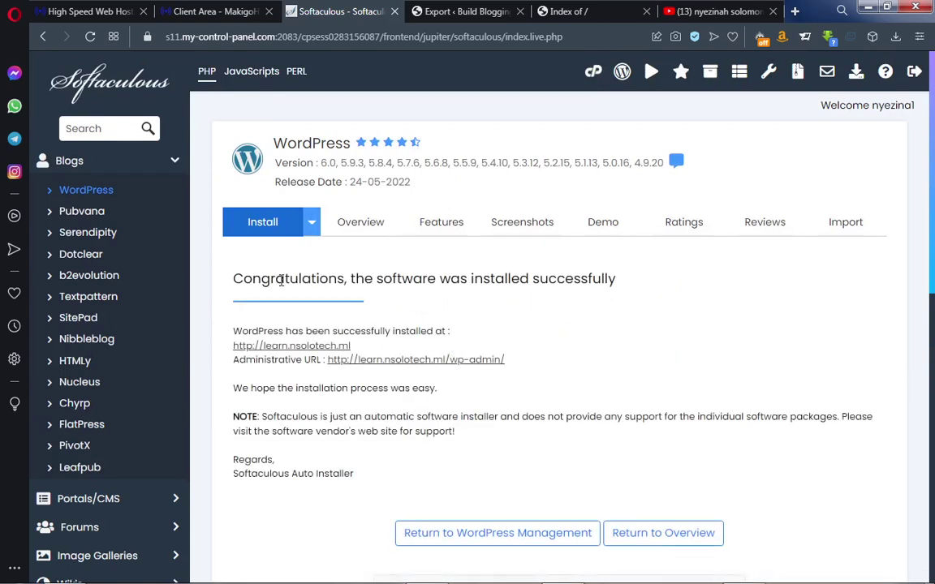
pyautogui.rightClick(410, 361)
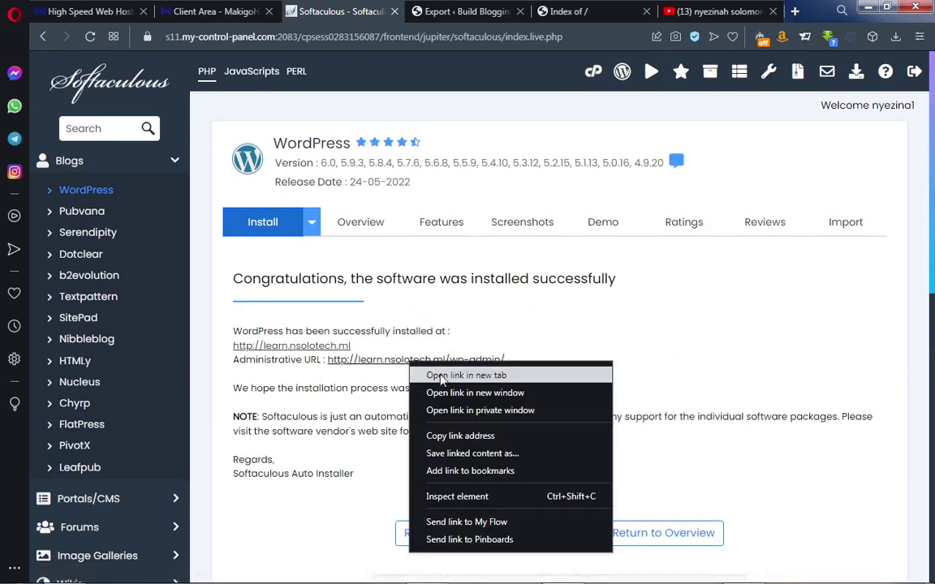
pyautogui.click(442, 376)
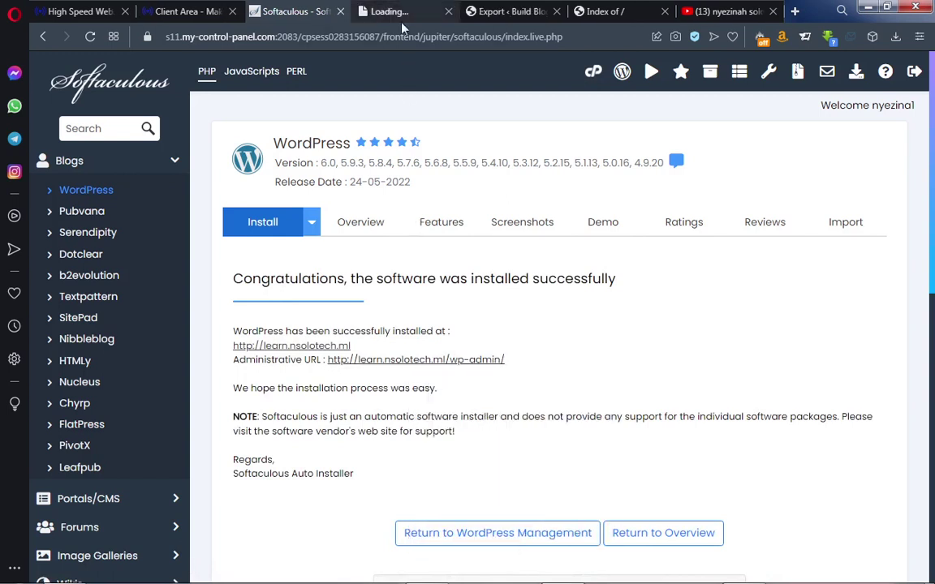
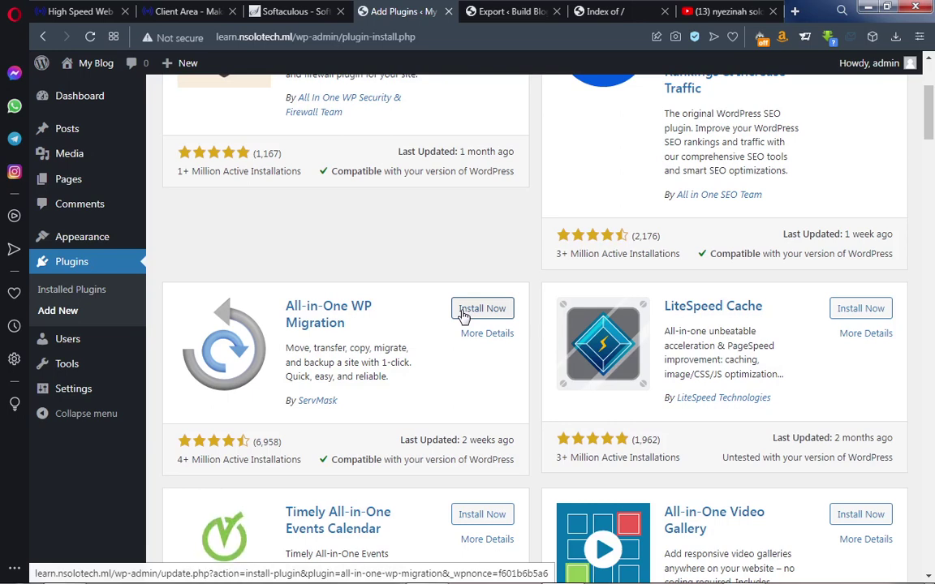
# Install and activate the All-in-One WP Migration plugin by ServMask on the new site
pyautogui.click(481, 308)
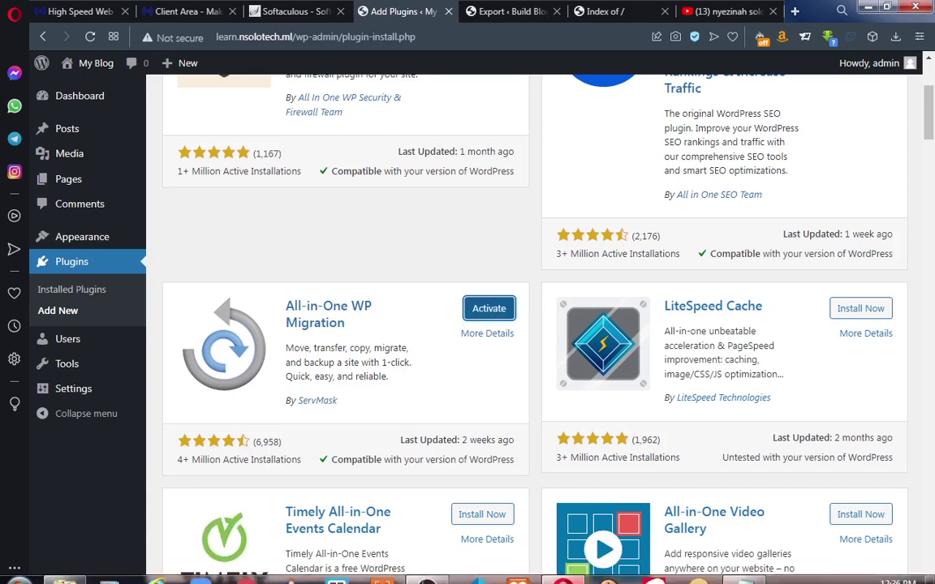
pyautogui.click(490, 313)
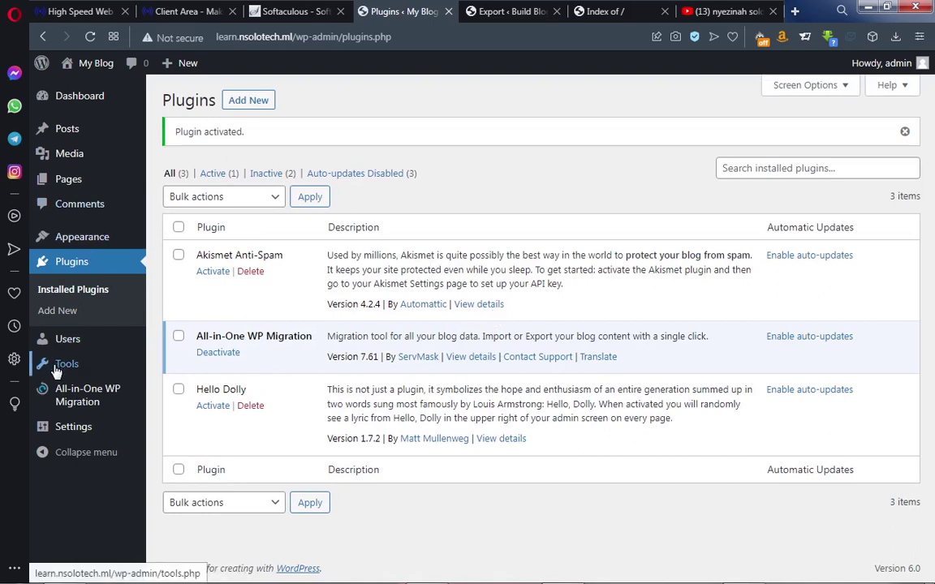
# Open the All-in-One WP Migration import page and try to import the .wpress backup file from the desktop
pyautogui.moveTo(69, 395)
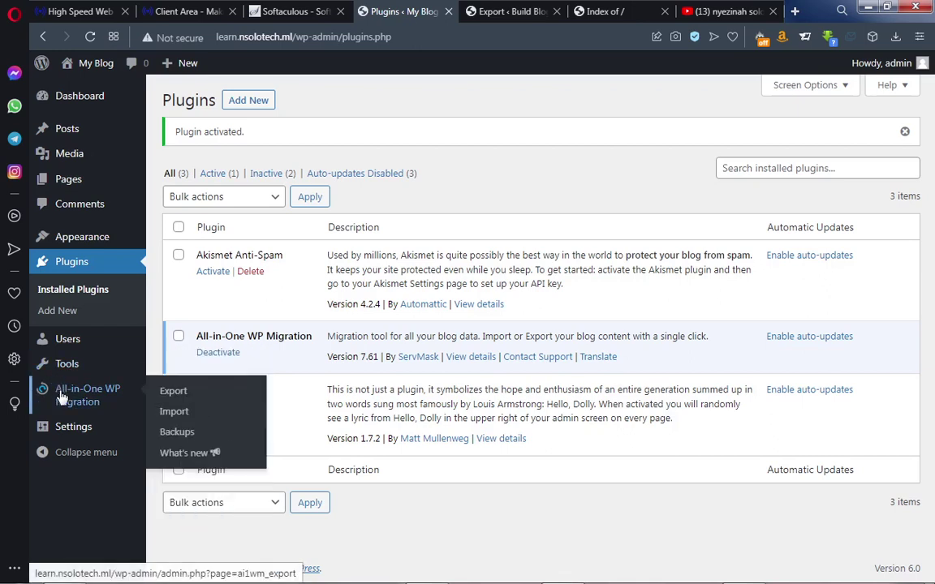
pyautogui.click(175, 413)
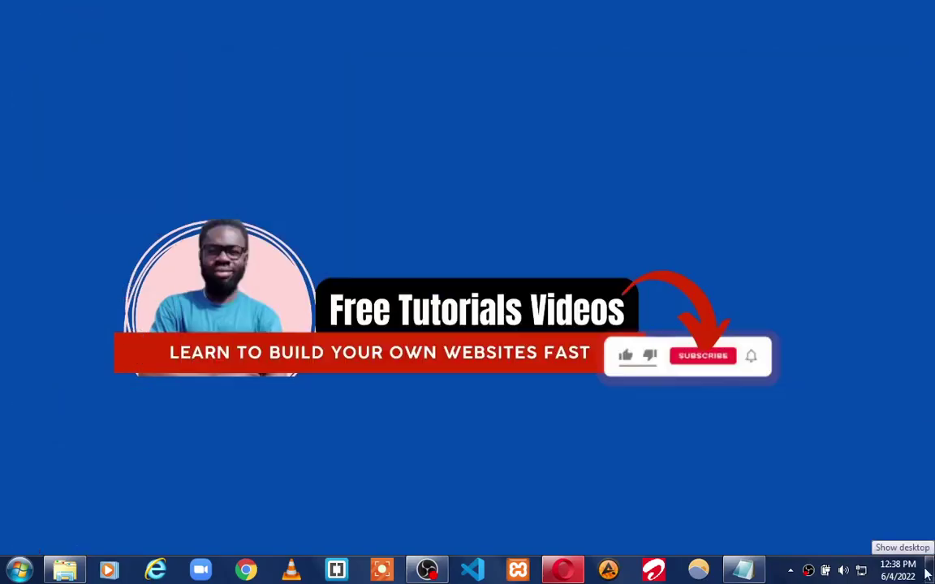
pyautogui.click(932, 579)
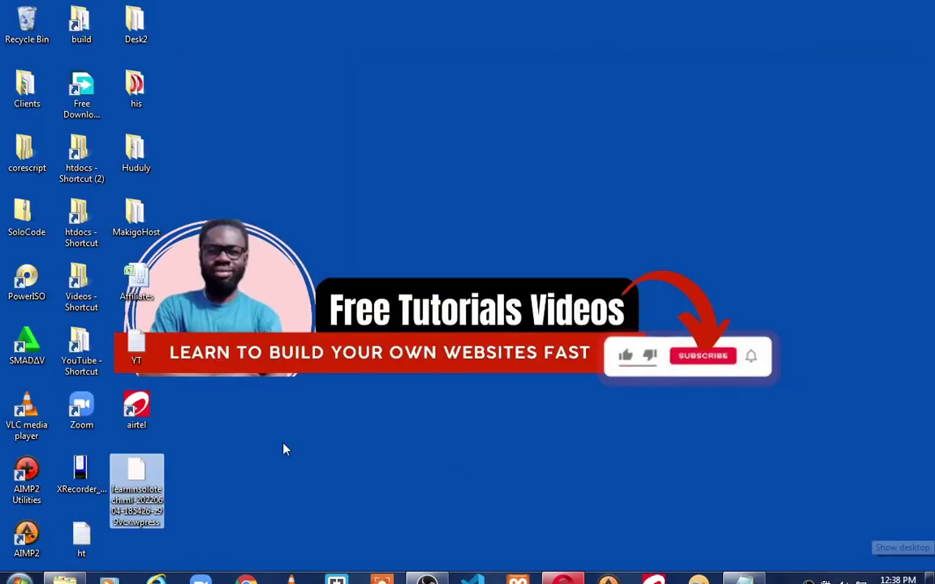
pyautogui.moveTo(136, 487); pyautogui.dragTo(382, 219)
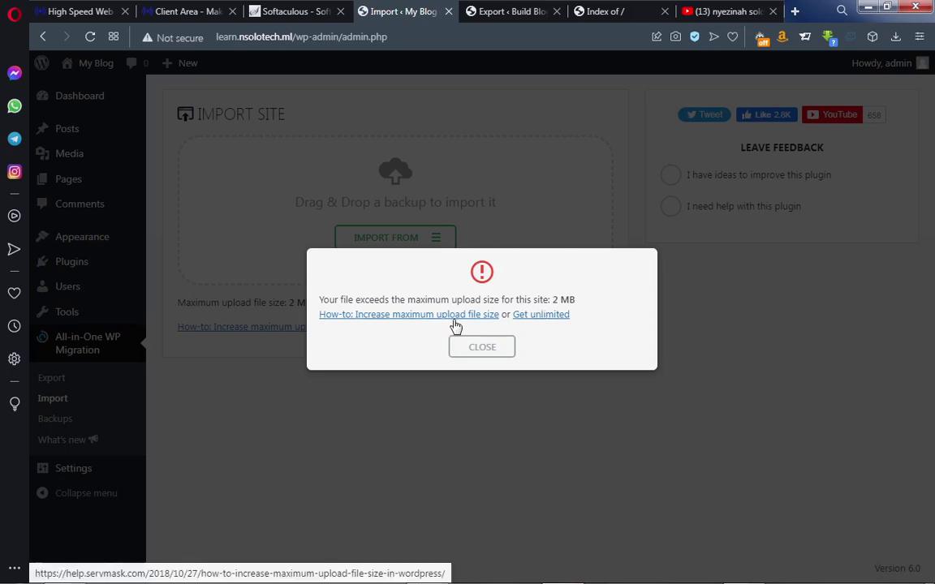
# View the unlimited import offer, return to the import page, and read the guide on increasing the maximum upload file size
pyautogui.click(540, 315)
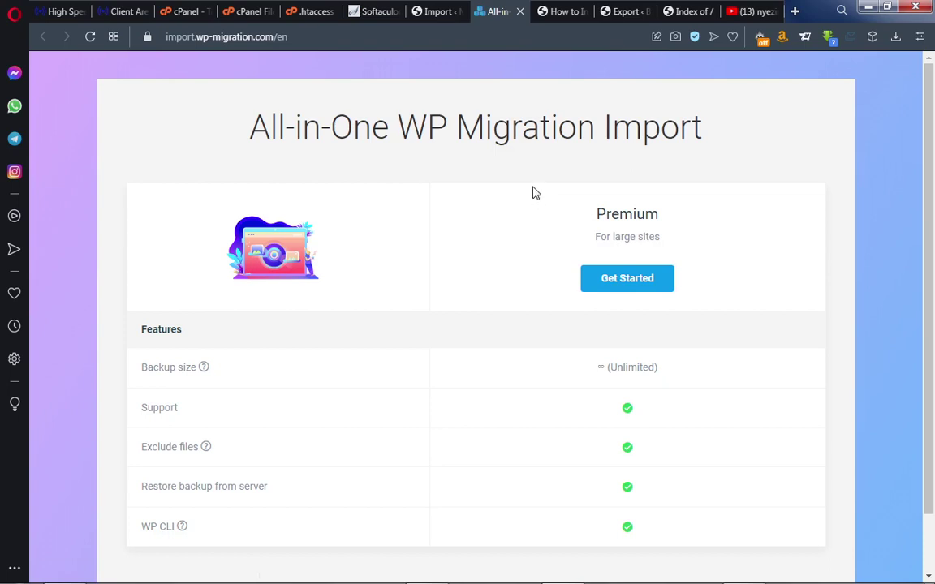
pyautogui.click(436, 13)
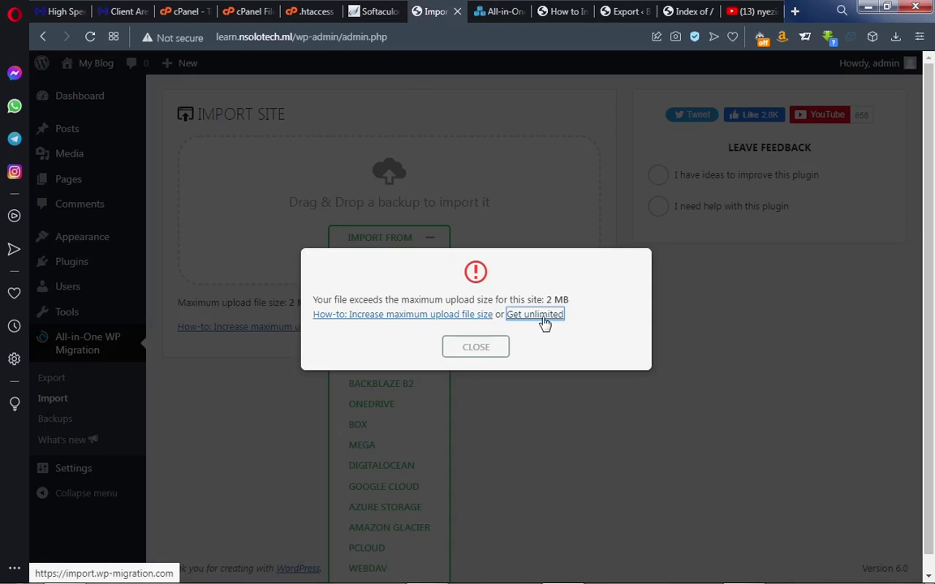
pyautogui.click(422, 318)
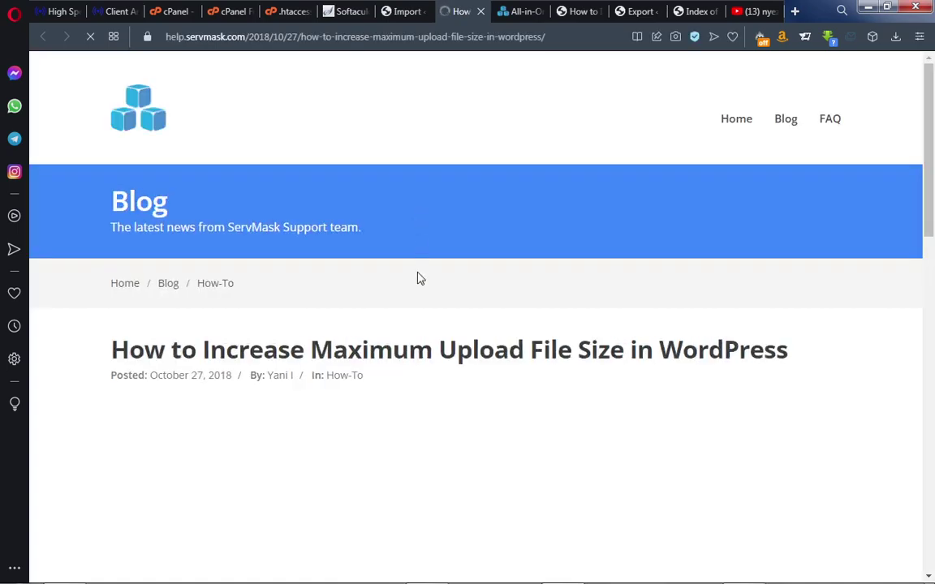
pyautogui.scroll(-5, 418, 280)
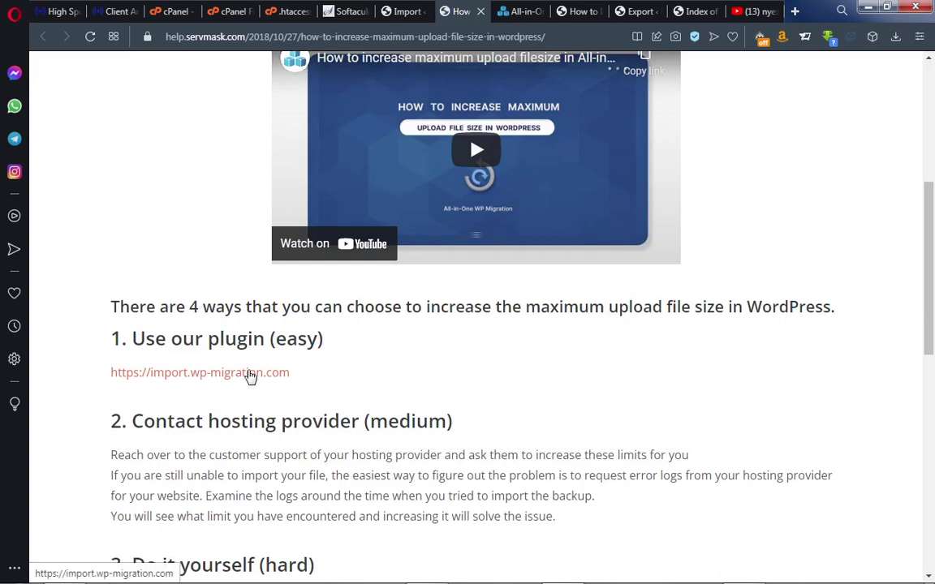
# Copy the five php_value lines for the .htaccess file from the guide's "Do it yourself (hard)" section
pyautogui.scroll(-3, 252, 381)
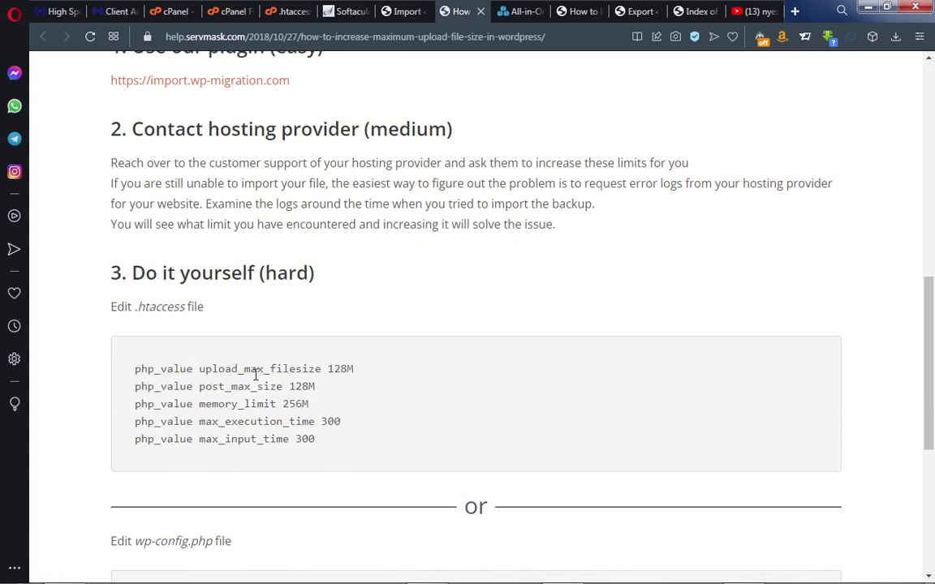
pyautogui.scroll(-3, 162, 387)
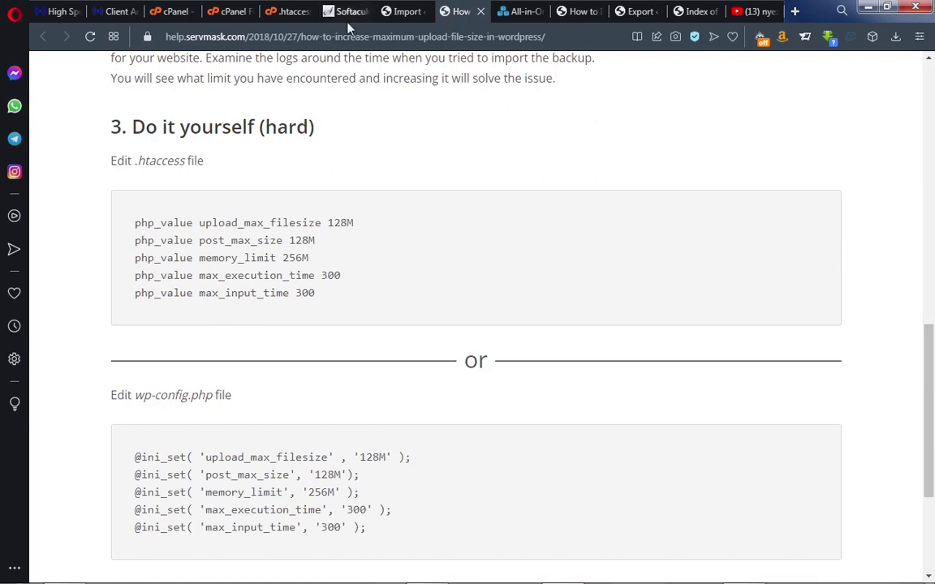
pyautogui.click(404, 11)
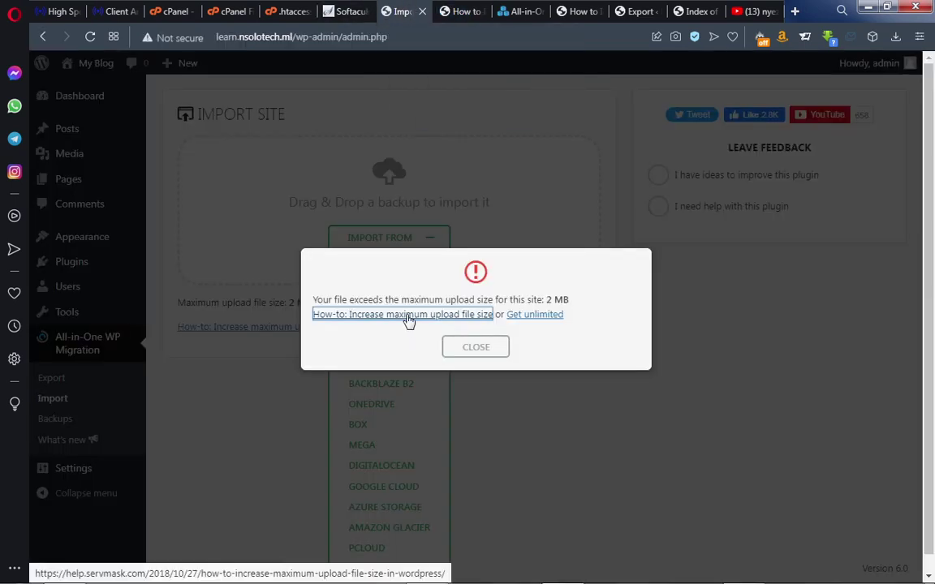
pyautogui.click(460, 11)
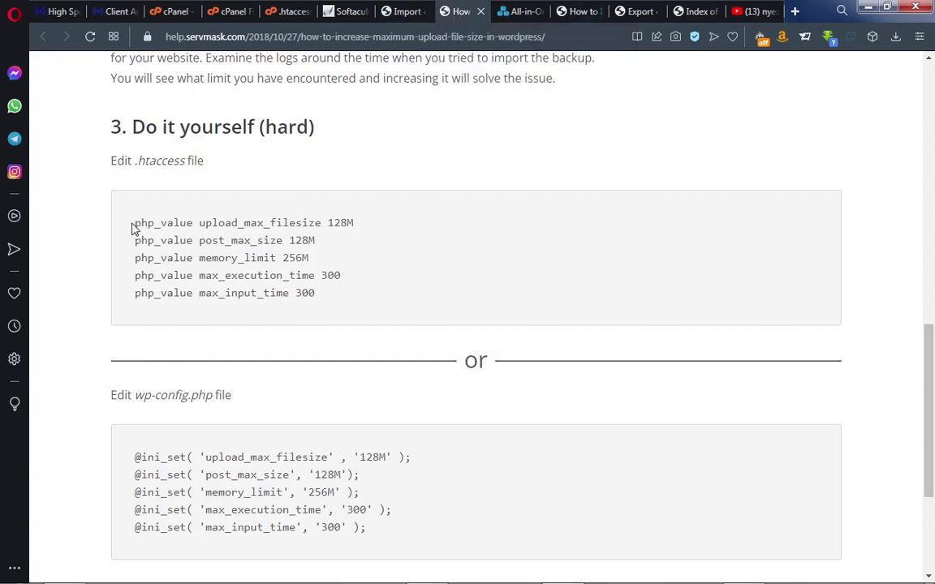
pyautogui.moveTo(136, 221); pyautogui.dragTo(331, 309)
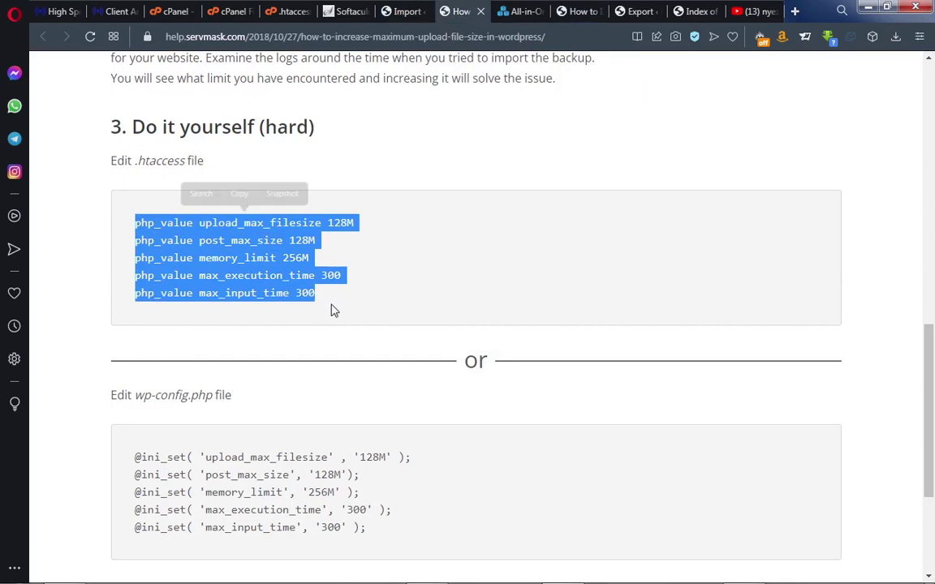
pyautogui.click(240, 194)
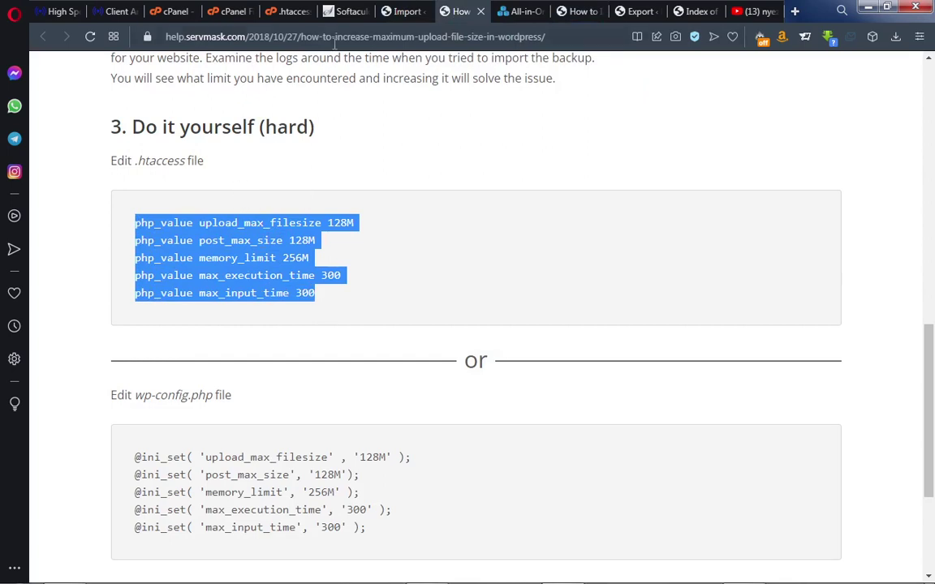
# Open the .htaccess file in the learn.nsolotech.ml folder for editing in the cPanel File Manager
pyautogui.click(188, 13)
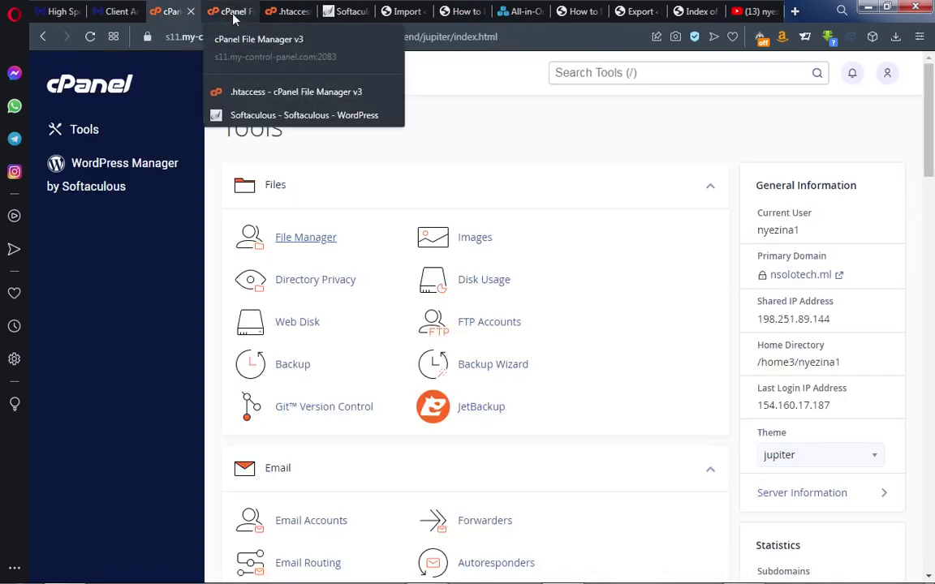
pyautogui.click(286, 240)
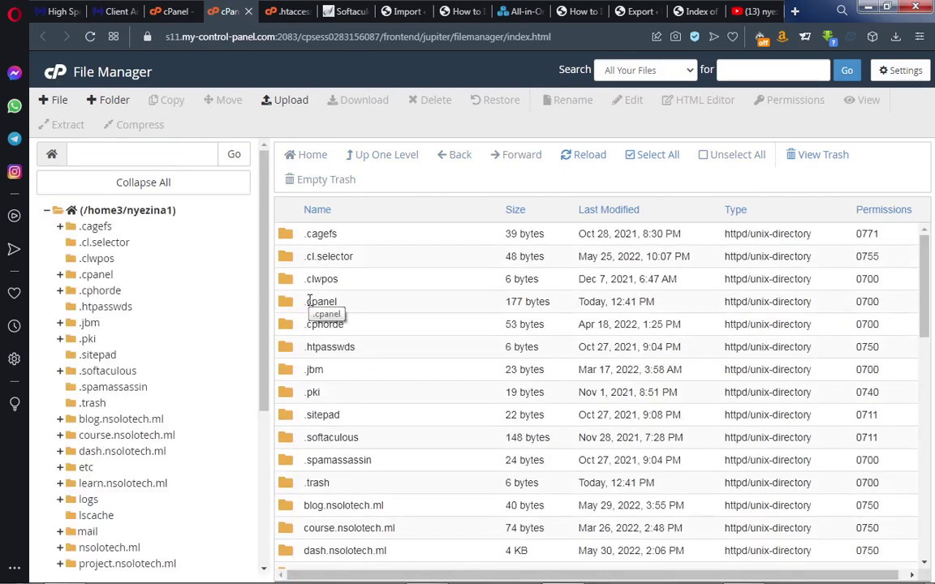
pyautogui.scroll(-3, 309, 299)
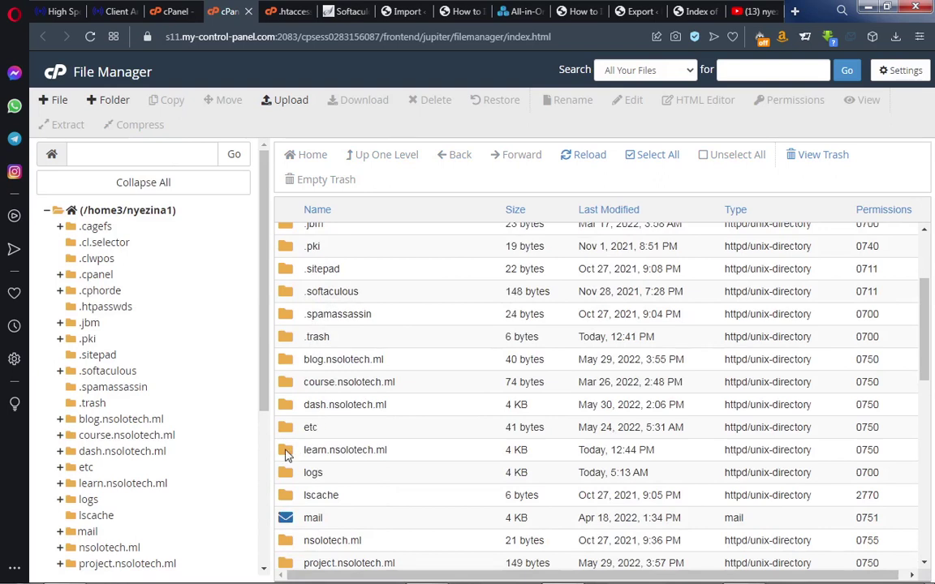
pyautogui.click(286, 455)
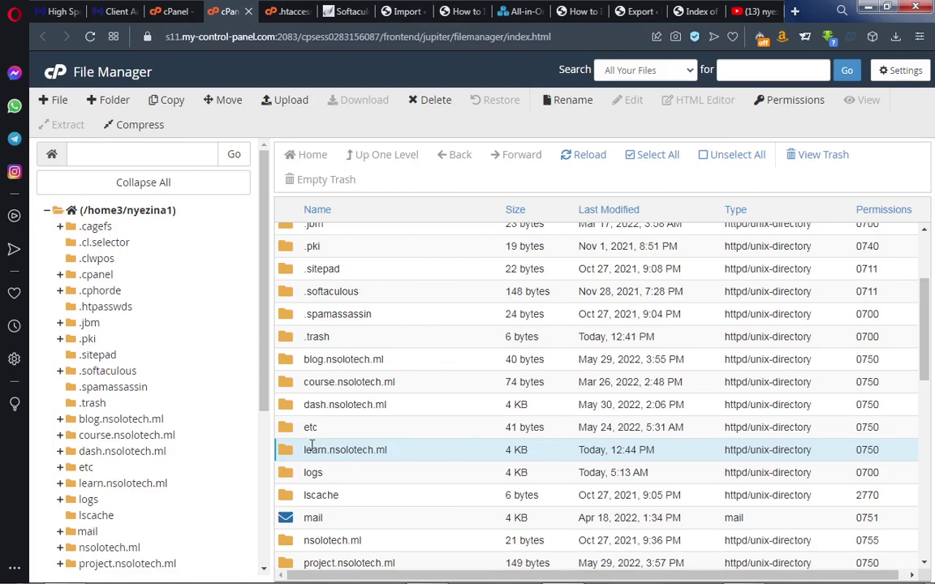
pyautogui.doubleClick(285, 451)
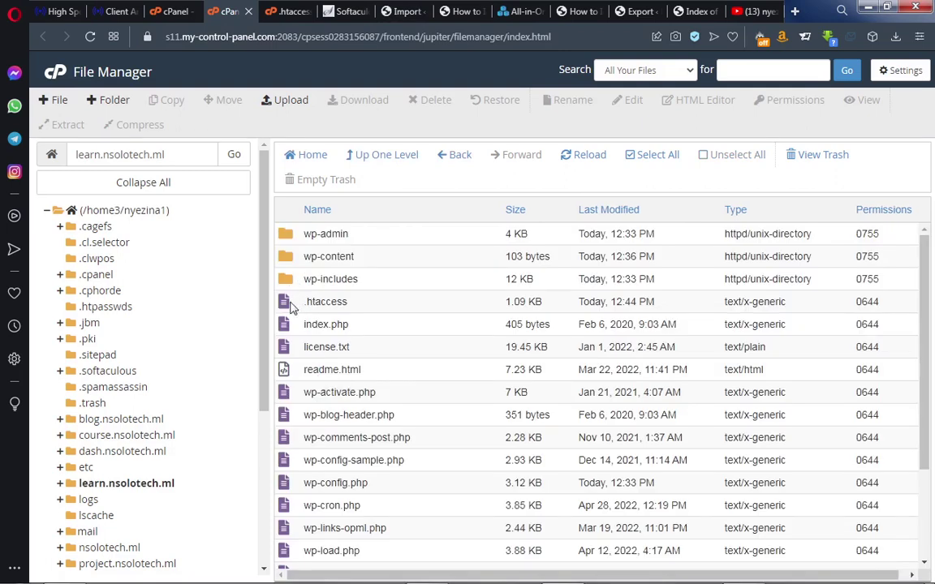
pyautogui.click(292, 306)
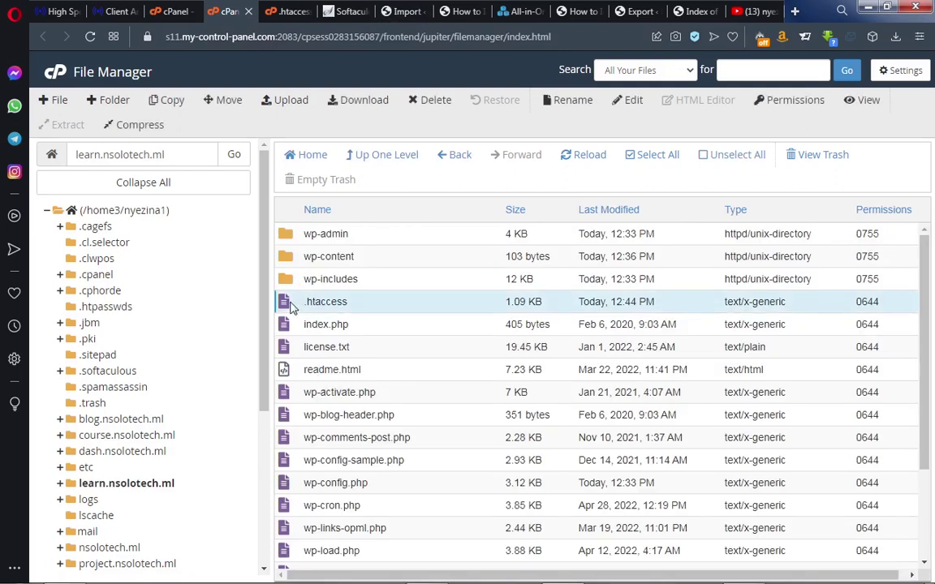
pyautogui.click(631, 102)
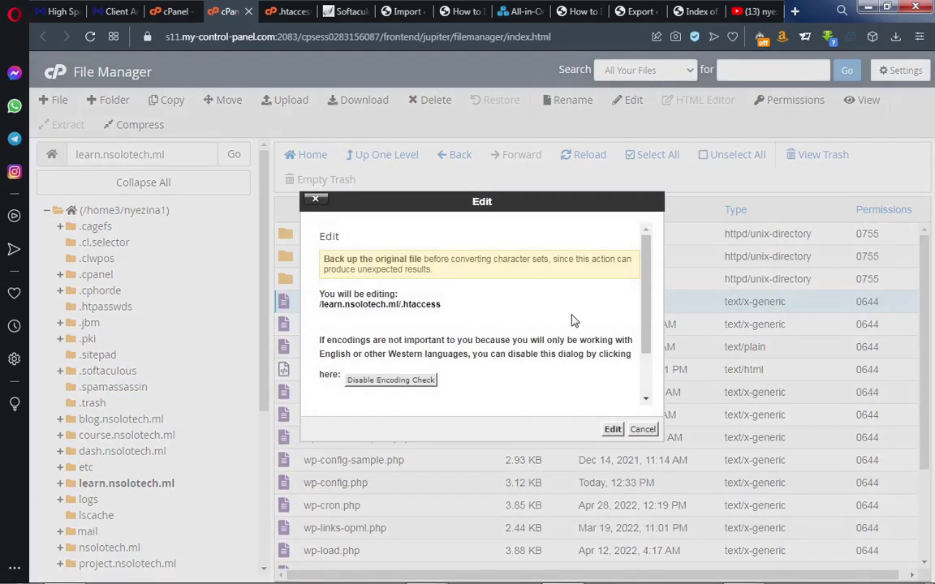
pyautogui.click(613, 429)
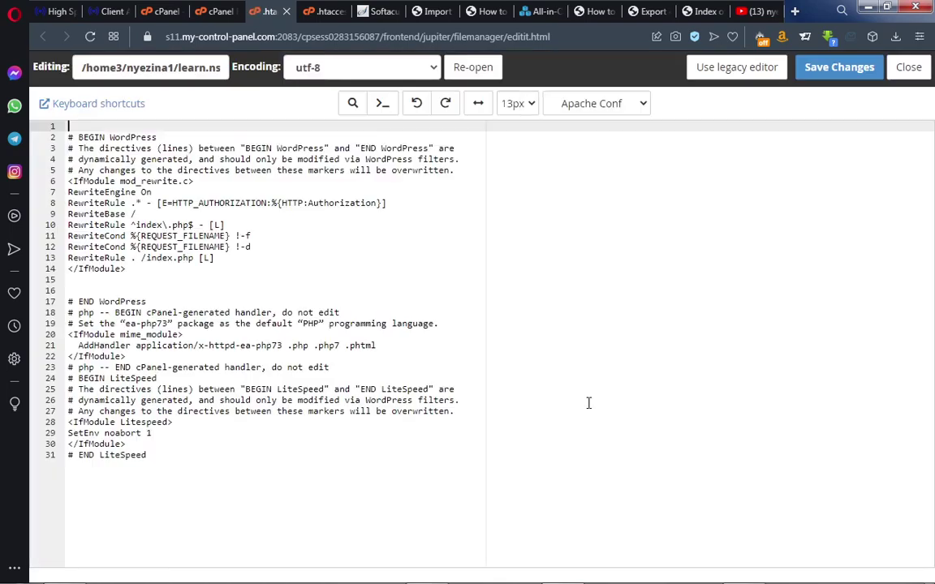
# Recheck the guide's .htaccess lines and paste them on a new line between the first </IfModule> and # END WordPress, keeping blank lines around them
pyautogui.click(487, 12)
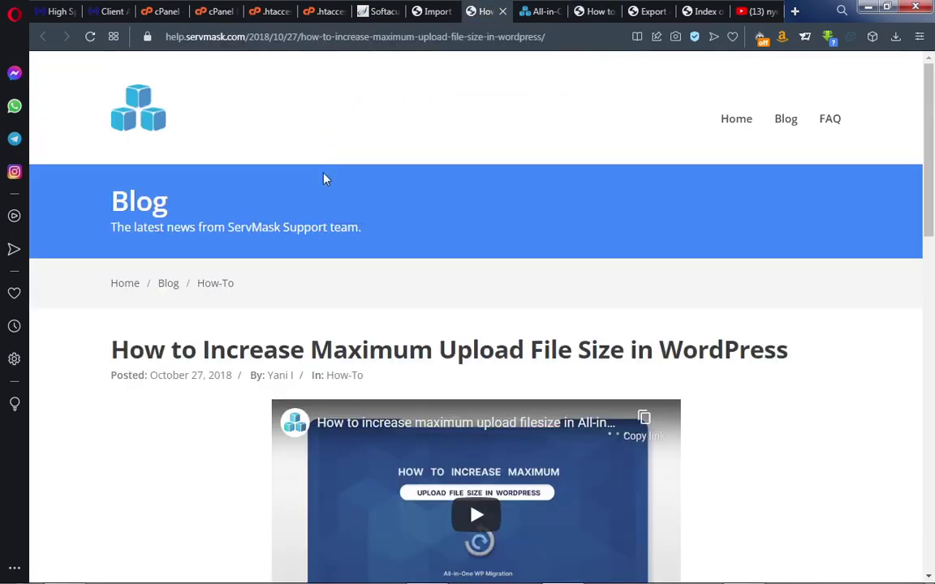
pyautogui.scroll(-1, 467, 264)
pyautogui.scroll(-8, 467, 264)
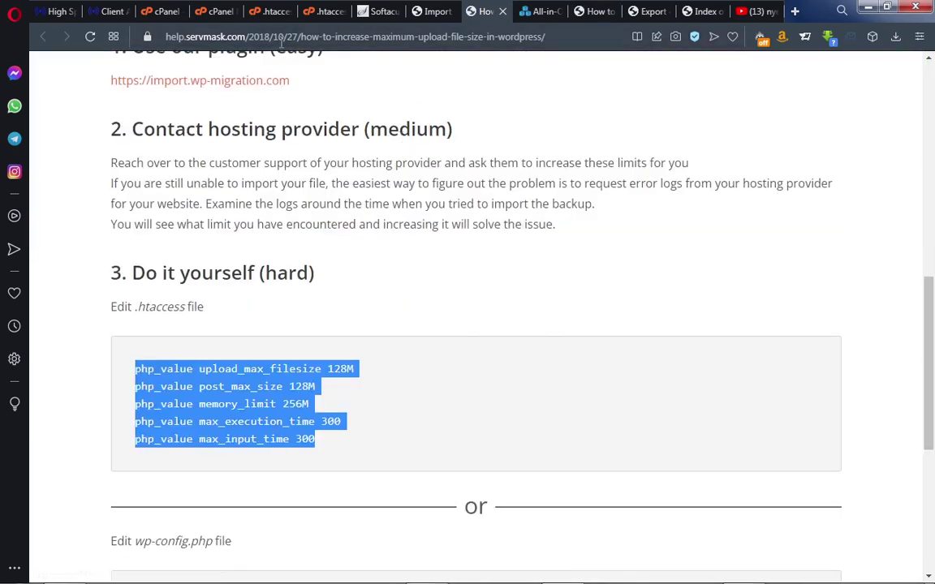
pyautogui.click(274, 12)
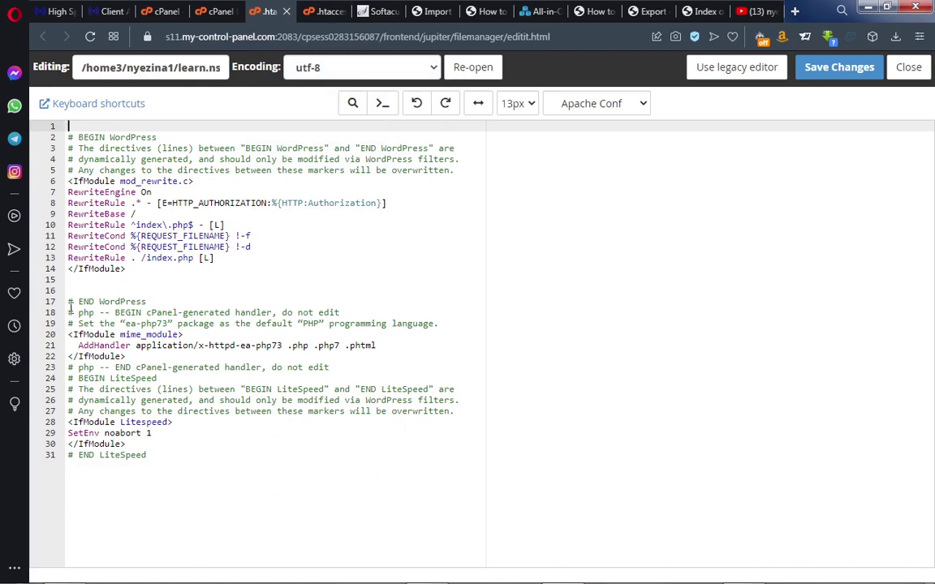
pyautogui.click(100, 289)
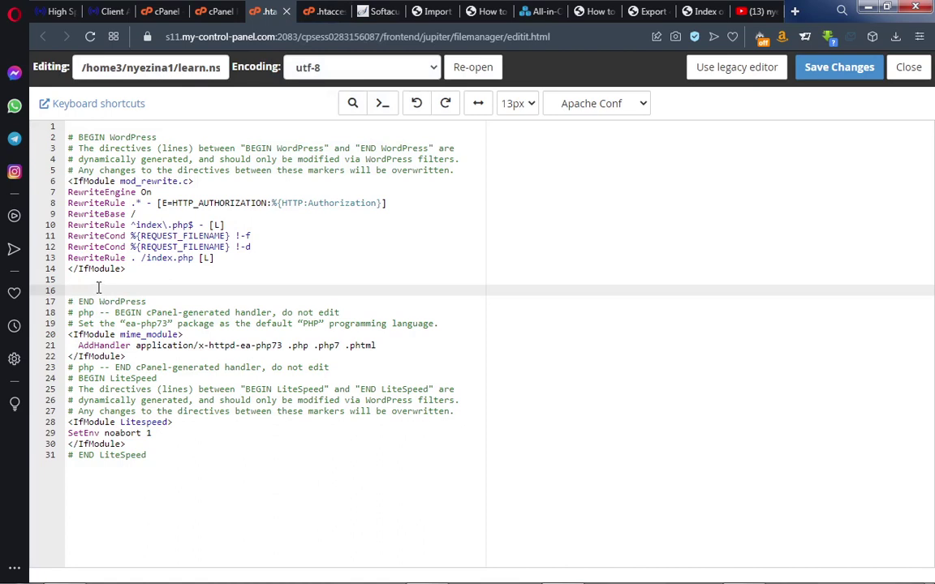
pyautogui.press('Return')
pyautogui.press('Return')
pyautogui.press('Return')
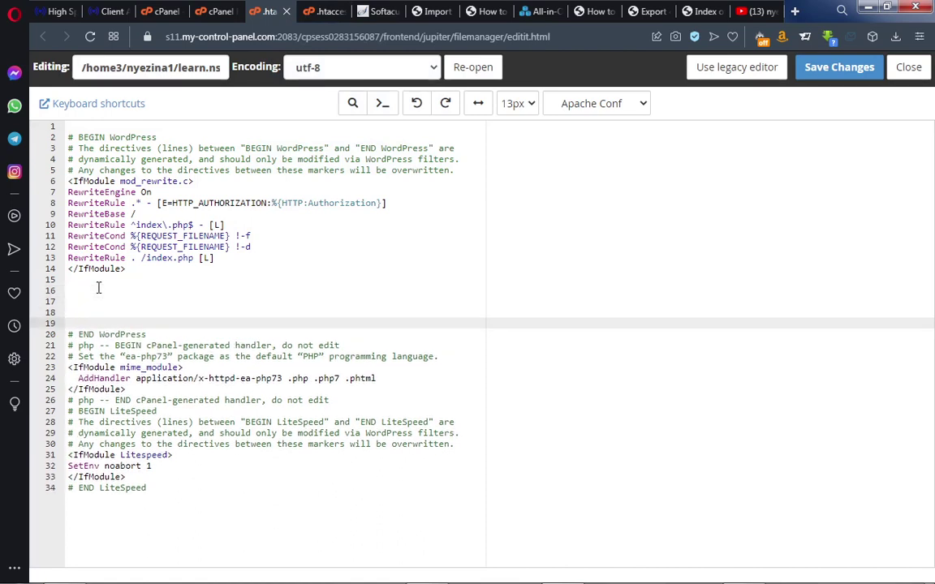
pyautogui.press('Up')
pyautogui.press('Up')
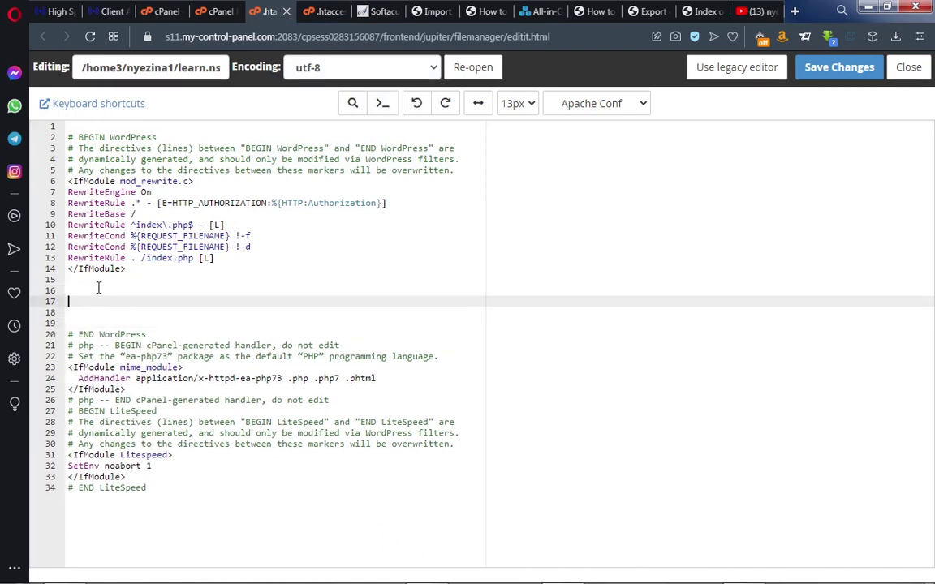
pyautogui.hotkey('ctrl', 'v')
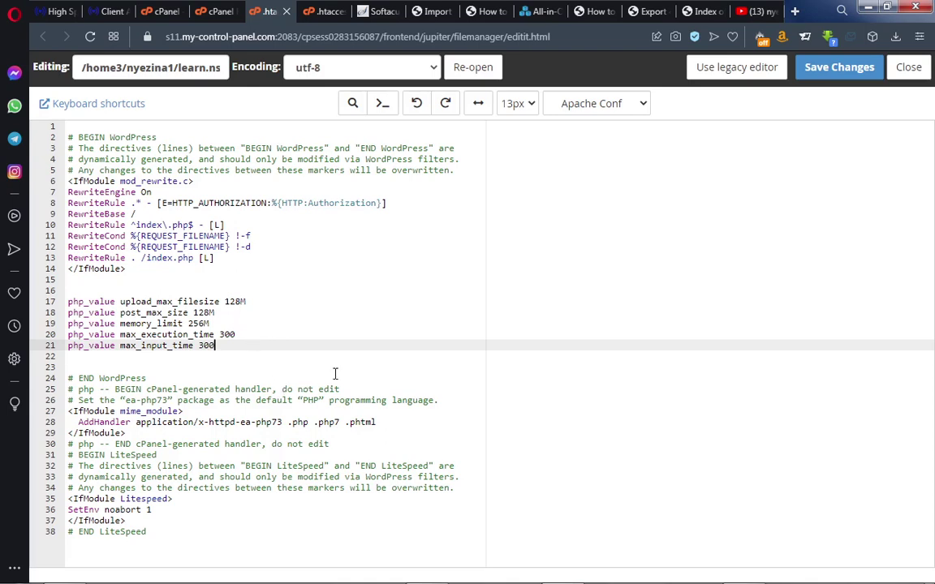
# Check the .wpress backup file on the desktop and return to the .htaccess file in the browser
pyautogui.moveTo(396, 578)
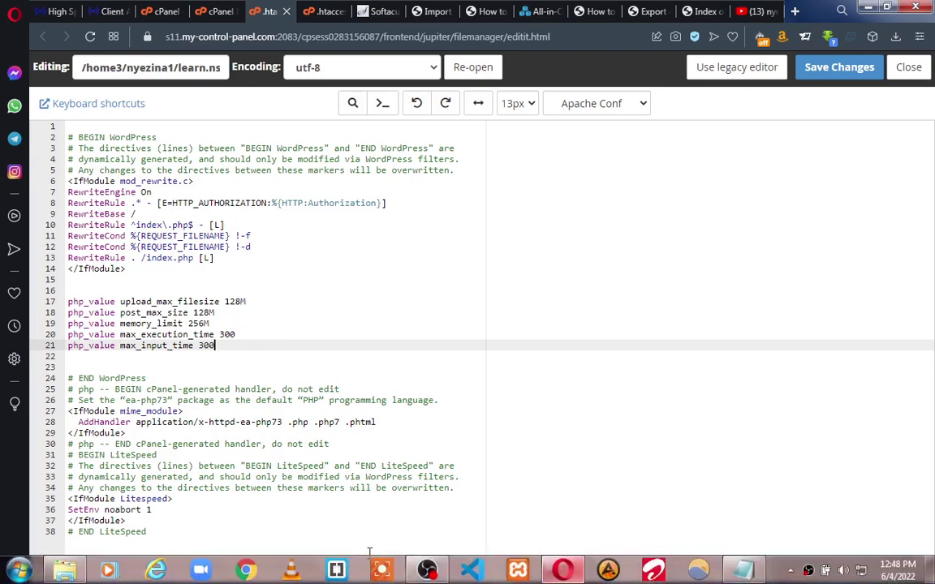
pyautogui.click(932, 575)
pyautogui.click(122, 483)
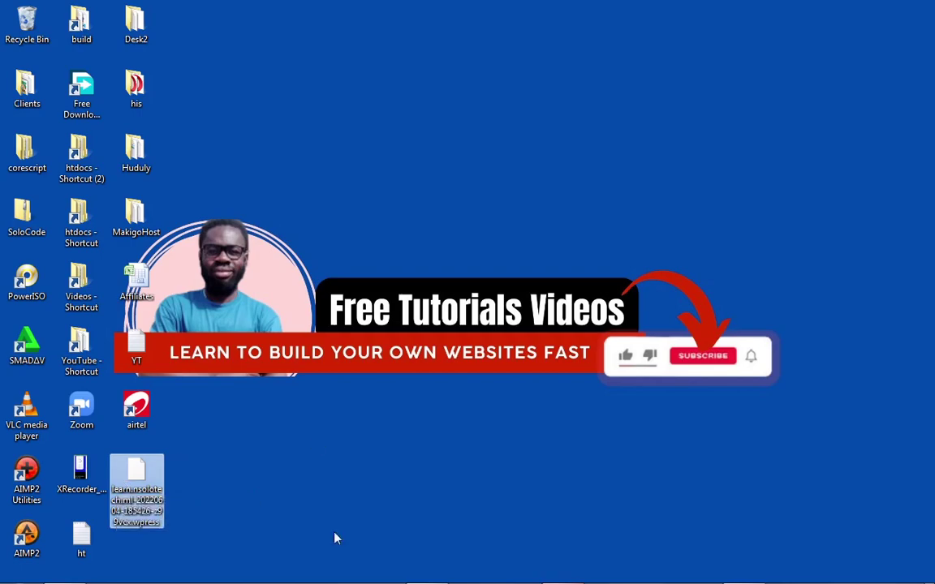
pyautogui.moveTo(365, 578)
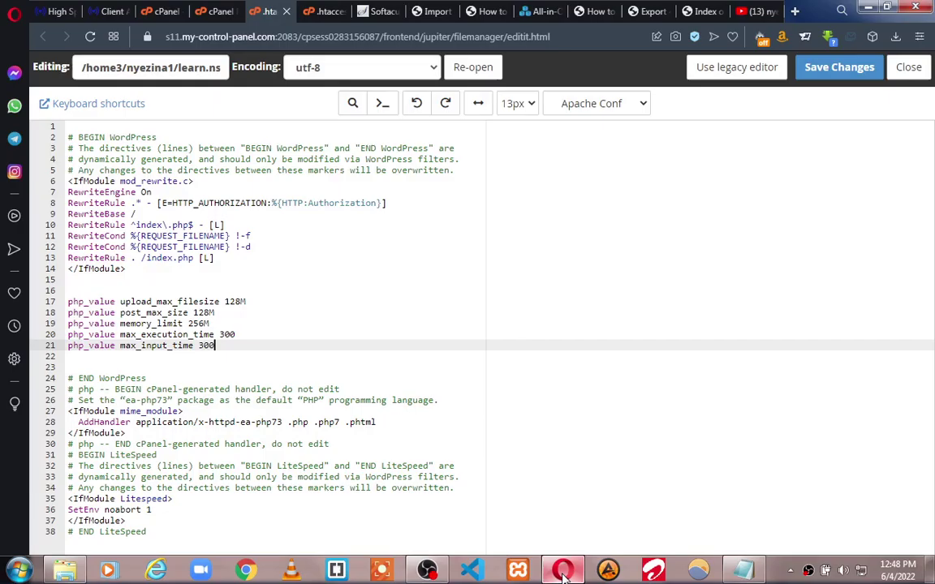
pyautogui.click(561, 570)
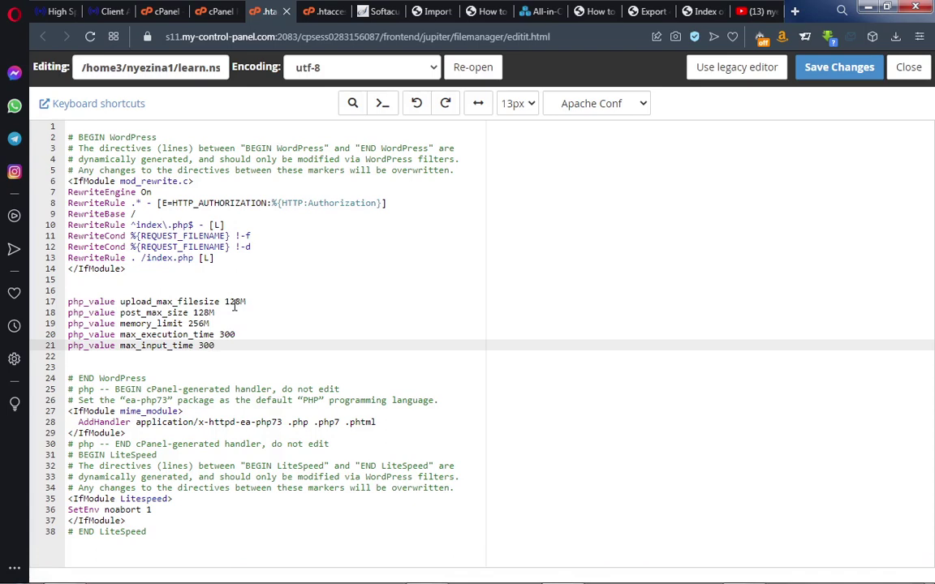
# Save the .htaccess changes, then dismiss the import error and reload the import page to check the maximum upload file size
pyautogui.click(821, 76)
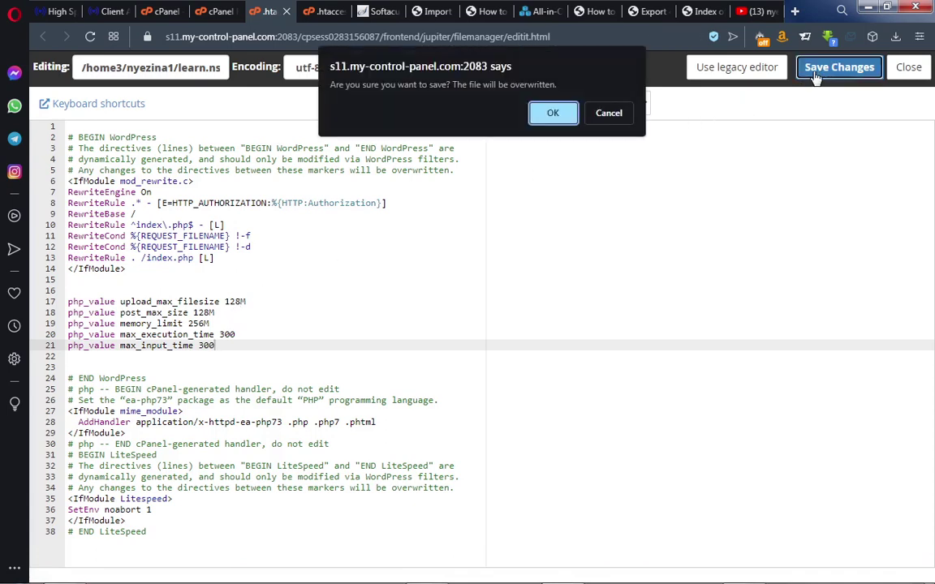
pyautogui.click(552, 115)
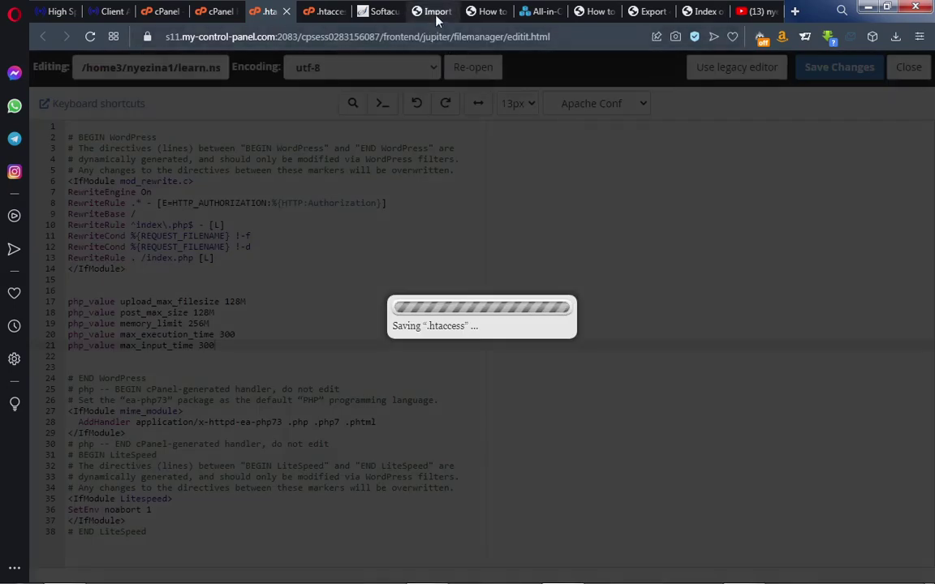
pyautogui.click(436, 11)
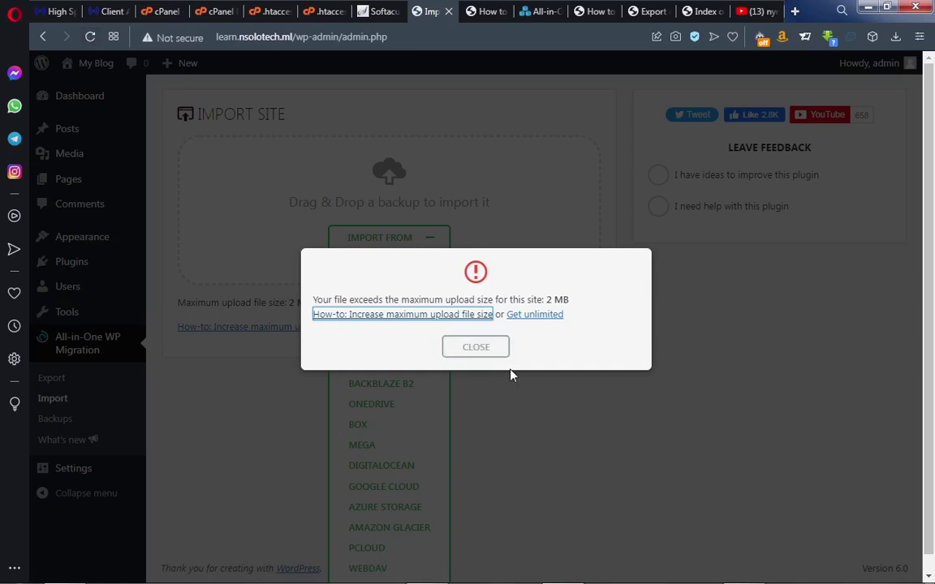
pyautogui.click(492, 349)
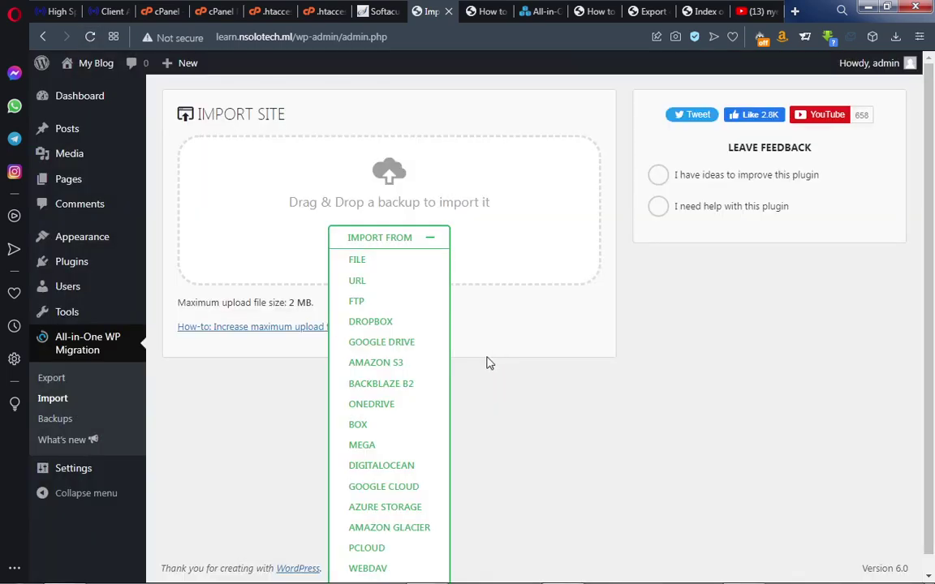
pyautogui.click(88, 36)
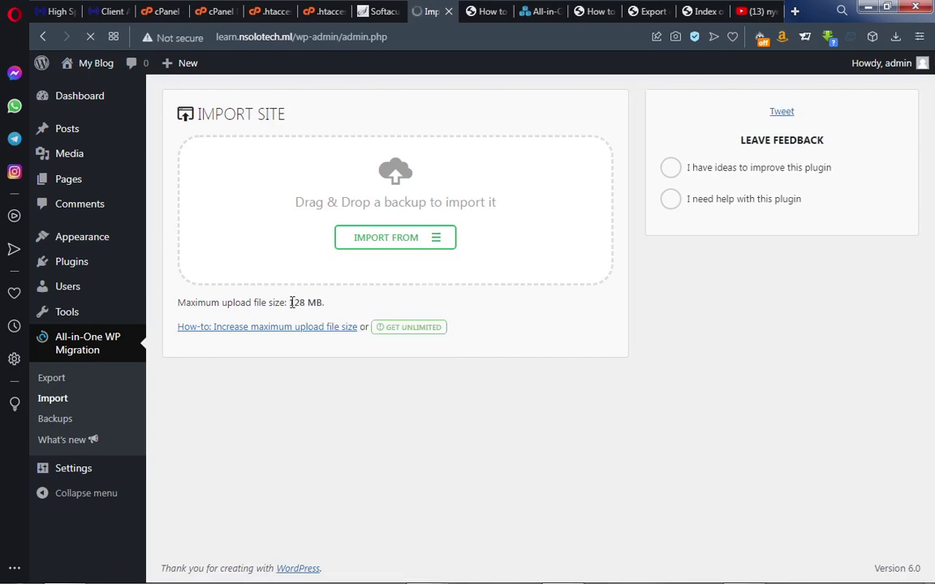
pyautogui.doubleClick(297, 304)
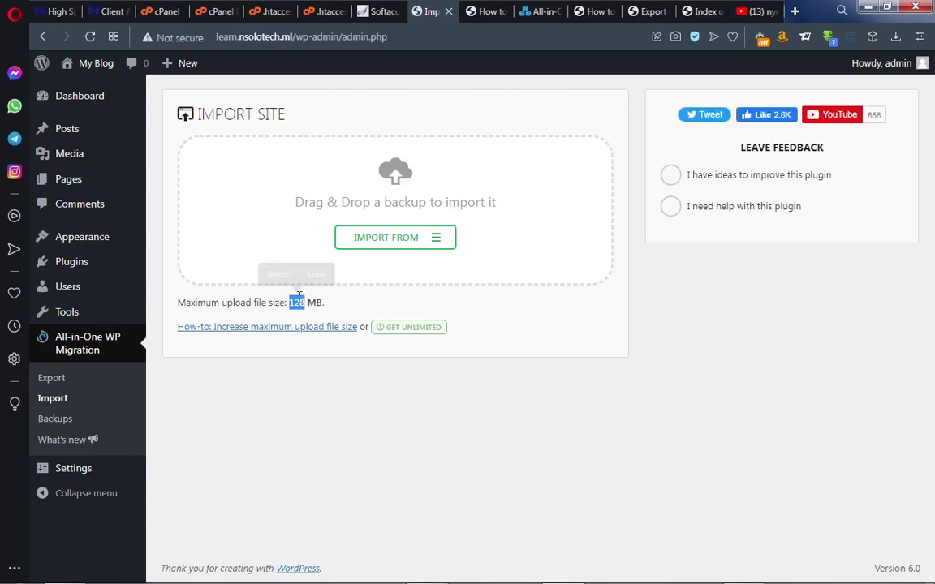
pyautogui.click(284, 246)
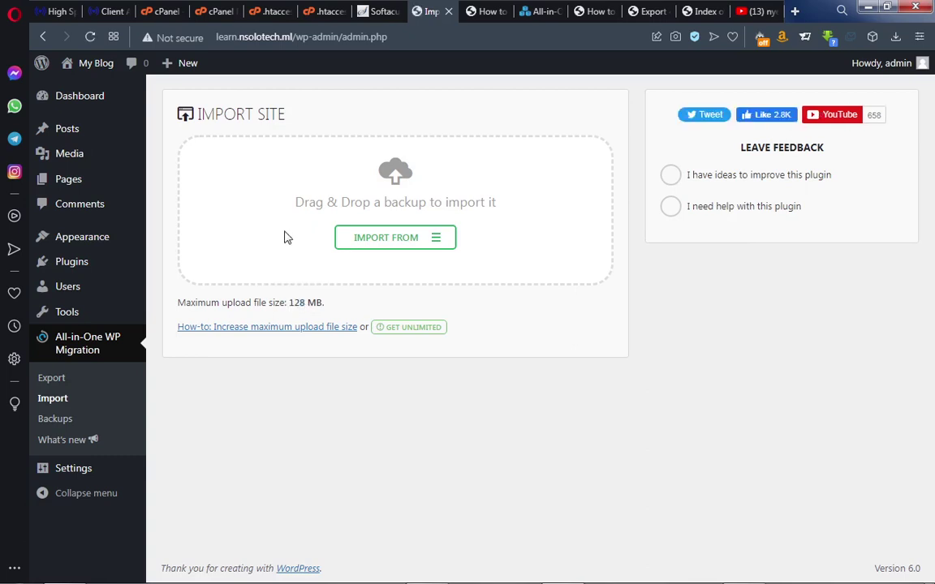
pyautogui.click(430, 242)
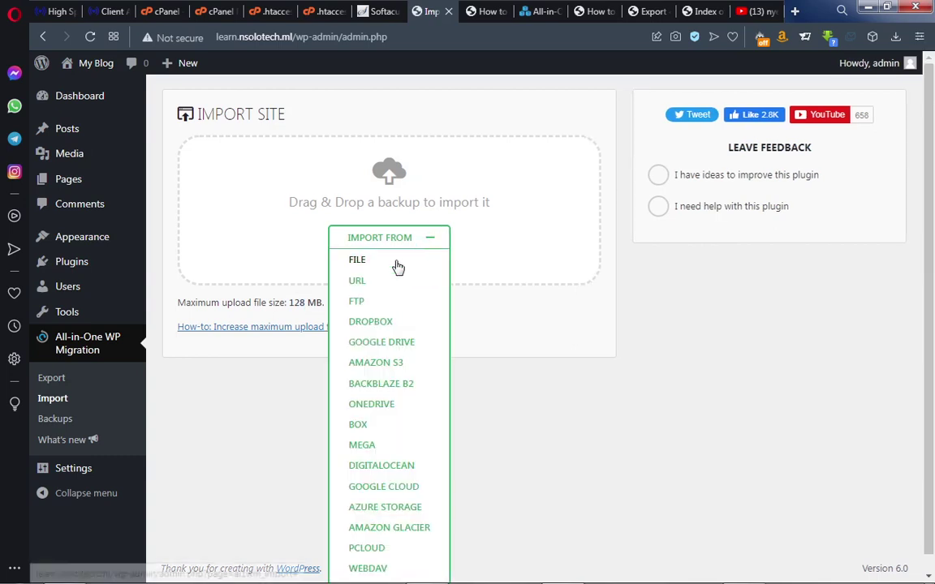
pyautogui.click(358, 261)
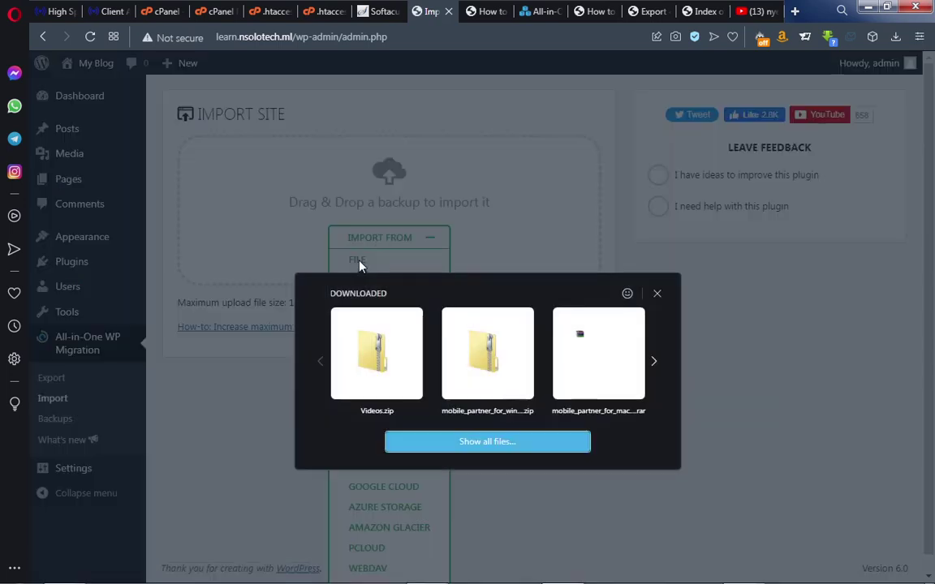
pyautogui.click(498, 443)
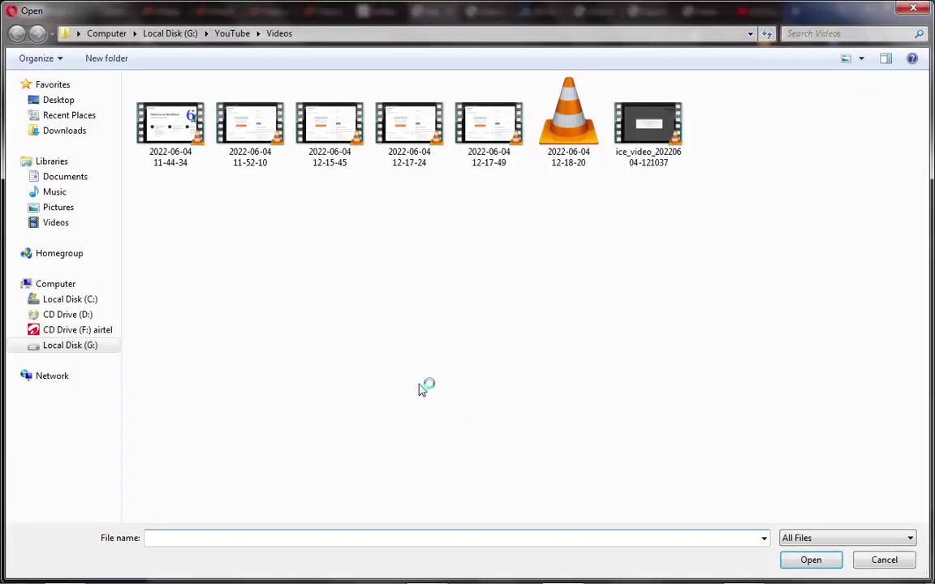
pyautogui.click(50, 99)
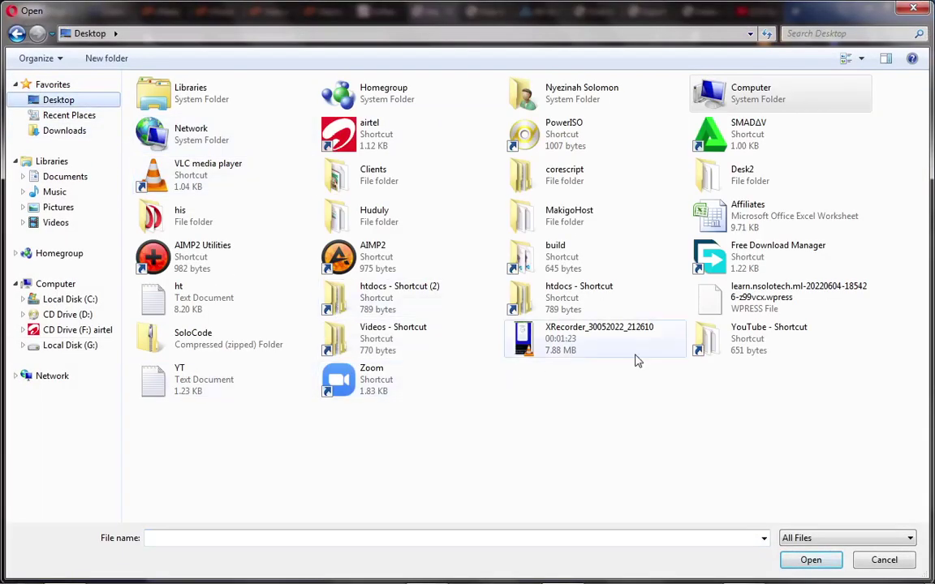
pyautogui.doubleClick(741, 301)
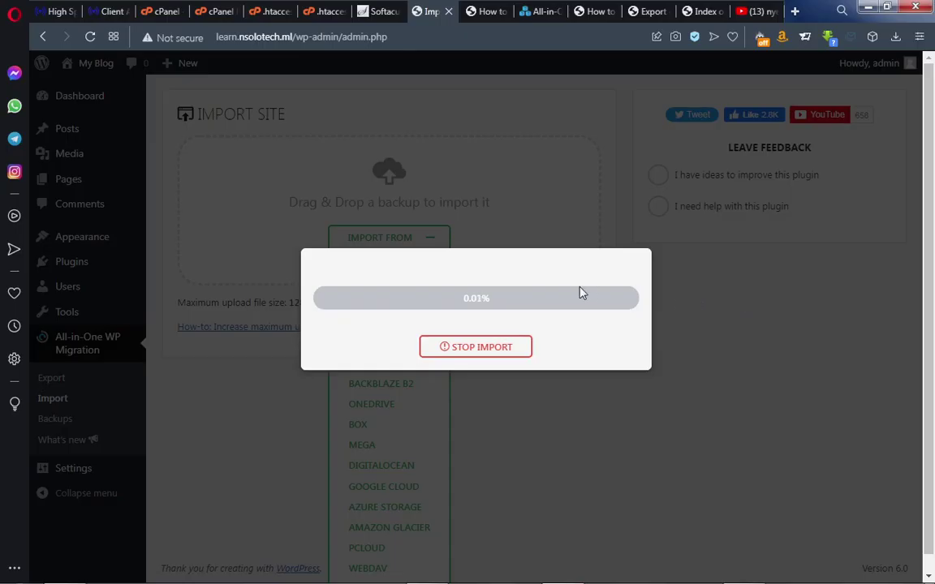